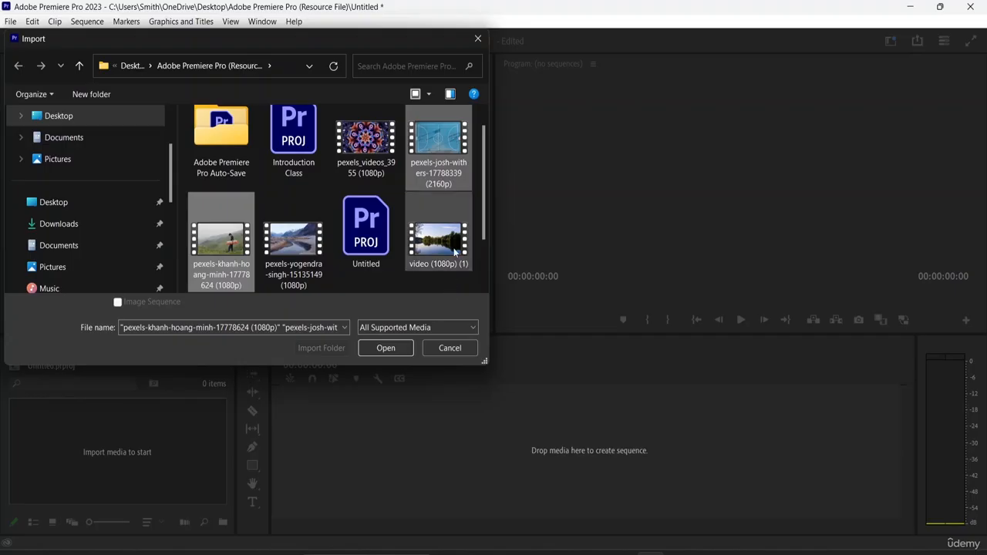
- Add video (1080p) (1) to the selected files and import all three clips into the project
left_click(453, 248, "ctrl")
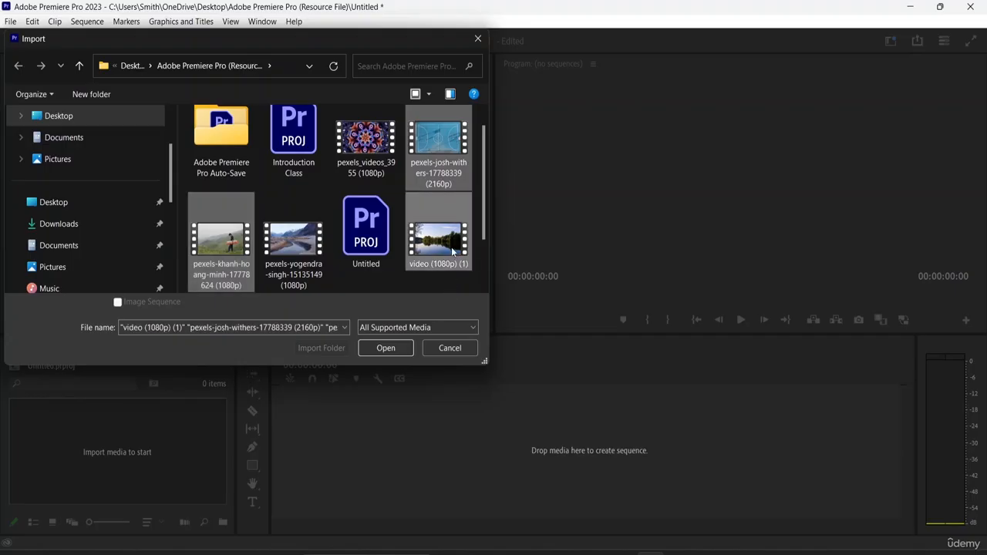
left_click(391, 349)
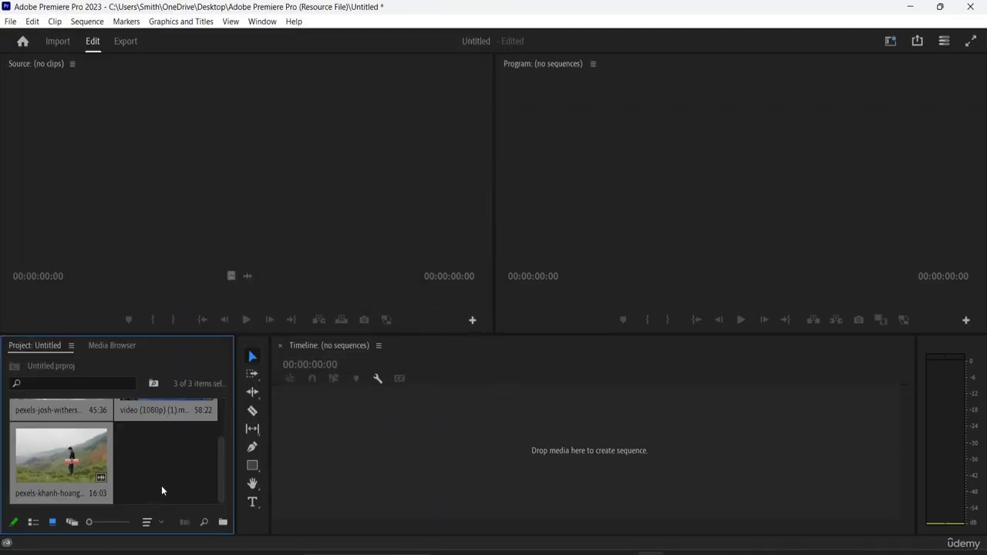
scroll(171, 472, "up", 2)
scroll(151, 443, "down", 2)
scroll(129, 444, "up", 2)
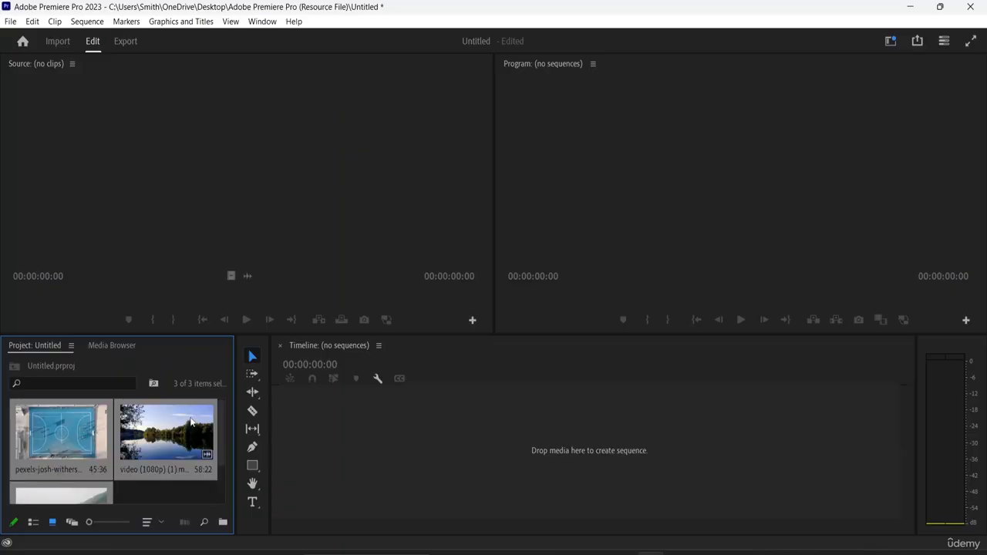
scroll(191, 421, "down", 2)
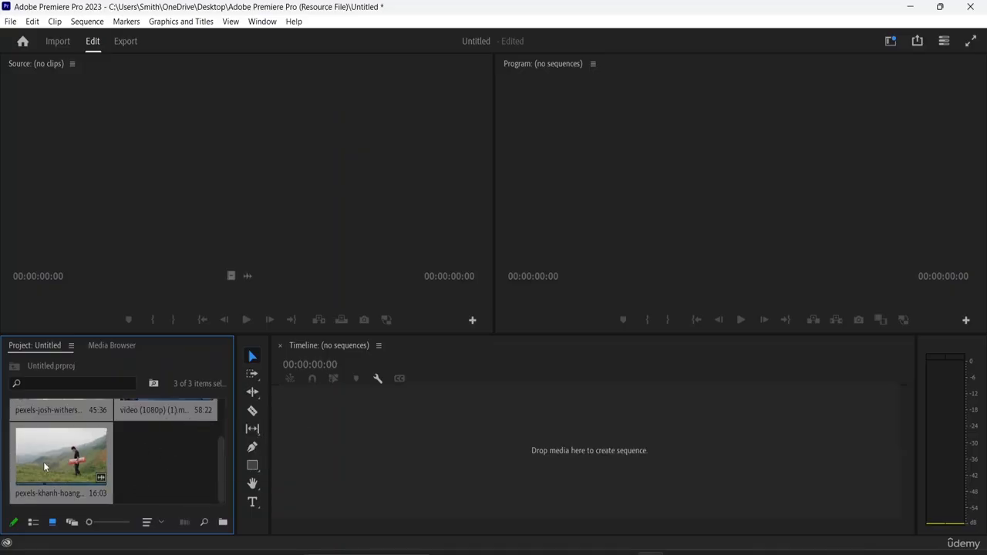
- Create a sequence from the three imported clips and move the lake video to the start of track V1
left_click_drag(43, 461, 346, 467)
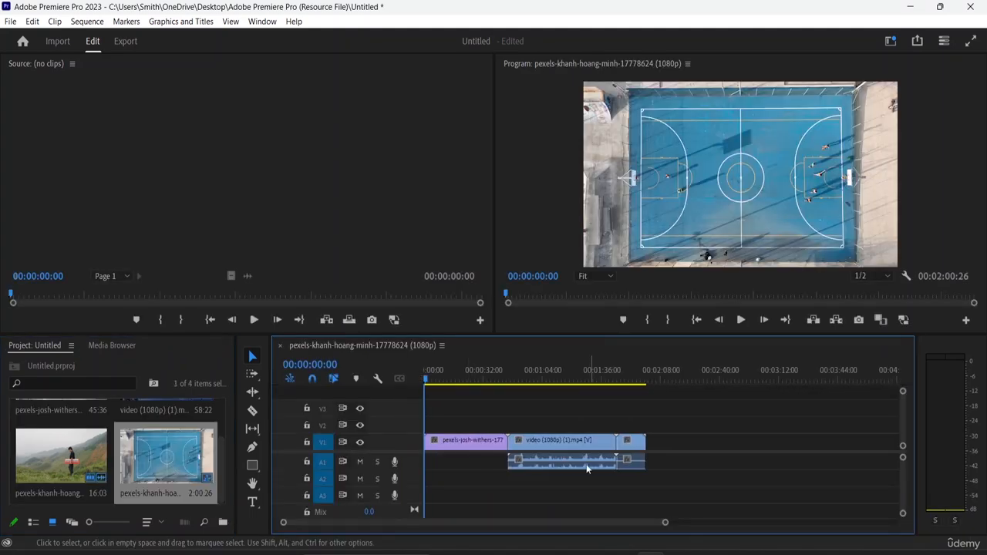
left_click_drag(589, 442, 505, 455)
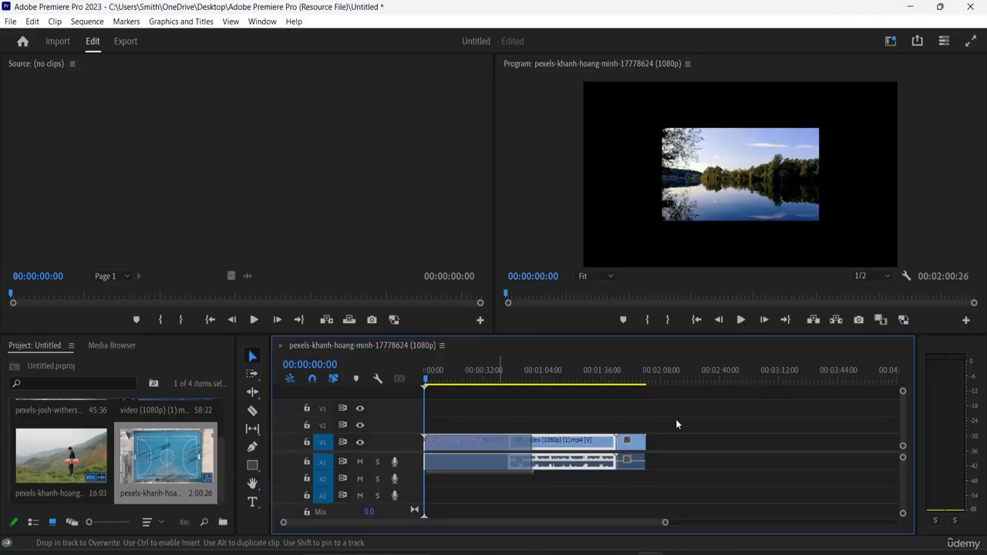
left_click_drag(630, 442, 702, 444)
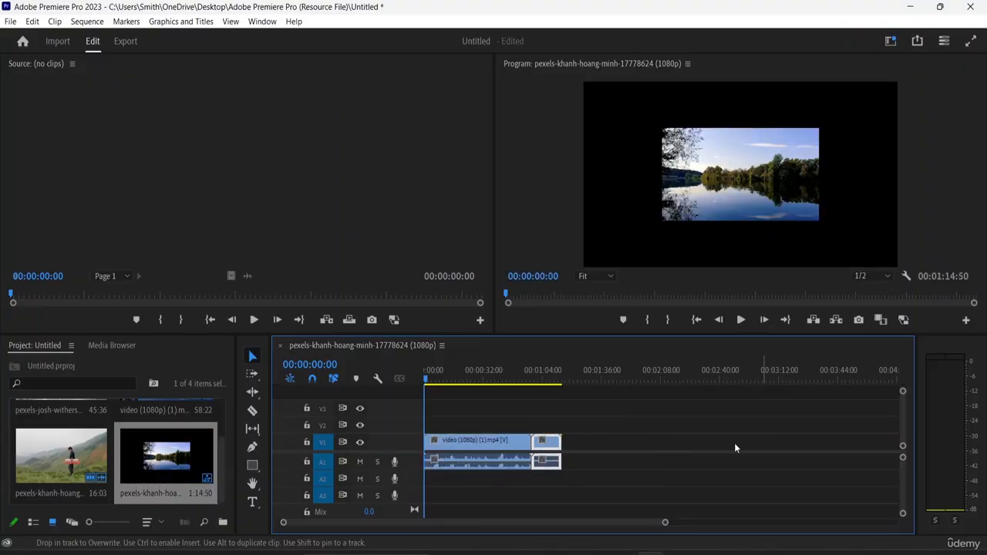
- Add the basketball court clip to the end of track V1, after the hillside clip
scroll(67, 458, "up", 2)
scroll(67, 458, "down", 2)
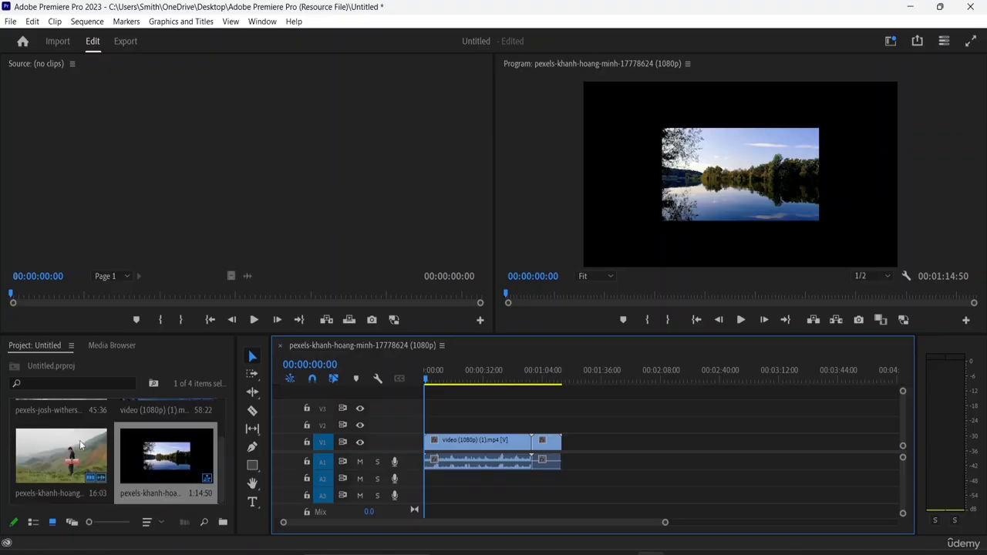
scroll(76, 450, "up", 2)
scroll(170, 449, "down", 2)
scroll(166, 453, "up", 2)
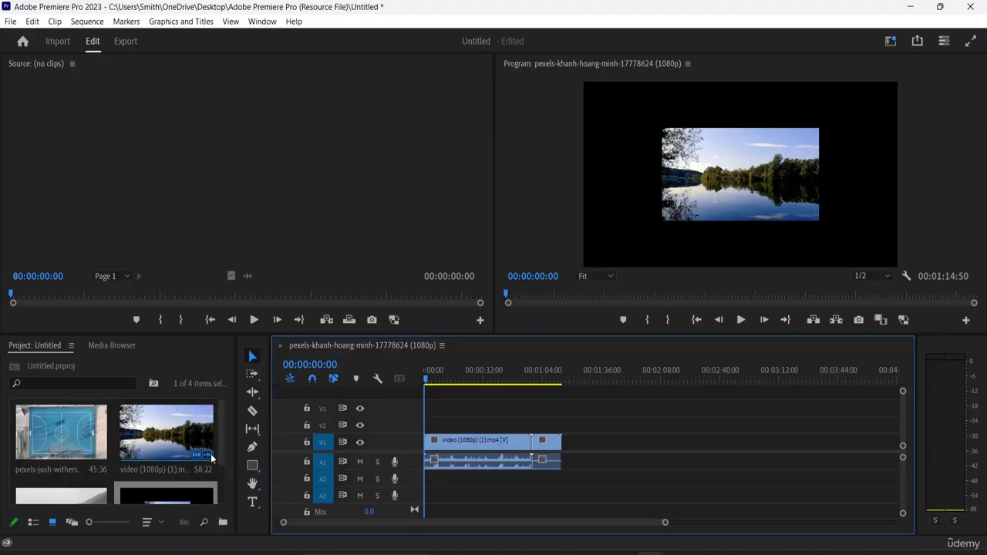
mouse_move(212, 460)
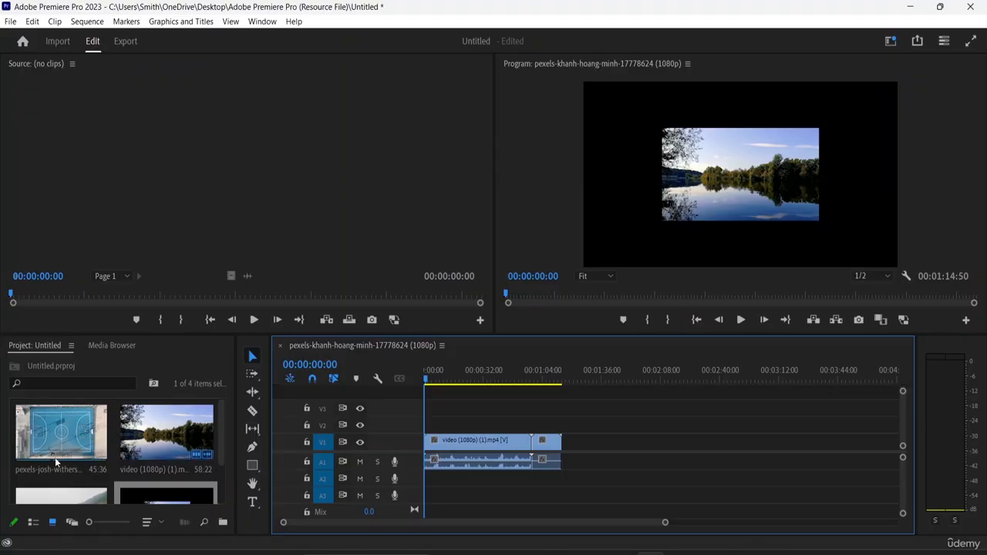
scroll(46, 463, "down", 1)
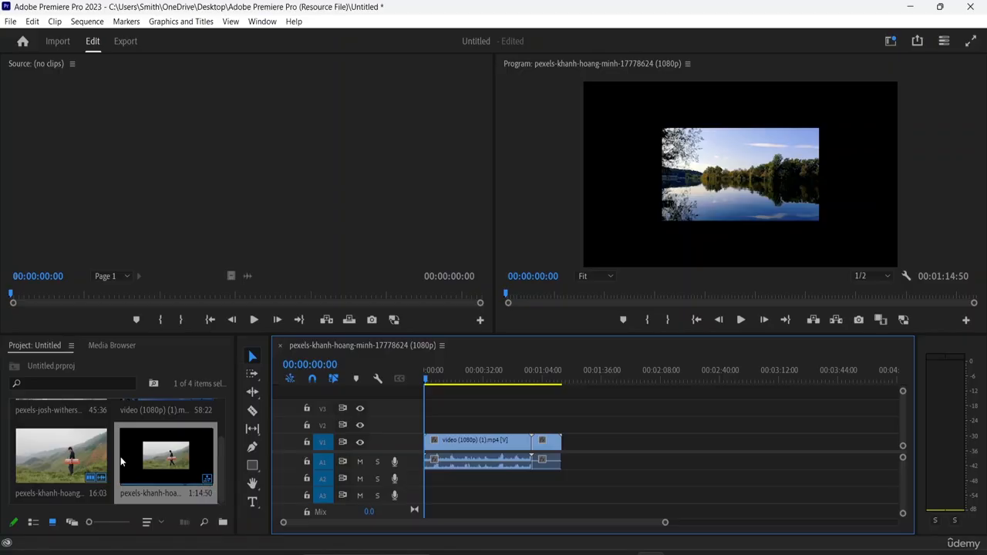
scroll(68, 442, "up", 1)
left_click(68, 443)
left_click_drag(68, 445, 568, 454)
left_click_drag(692, 439, 692, 438)
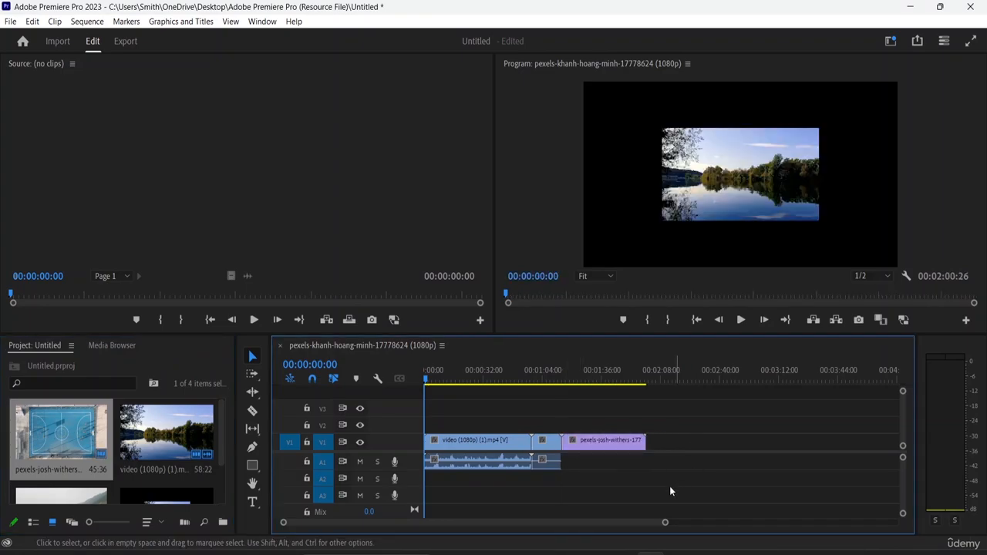
- Play the first few seconds of the sequence and stop playback
scroll(149, 469, "down", 1)
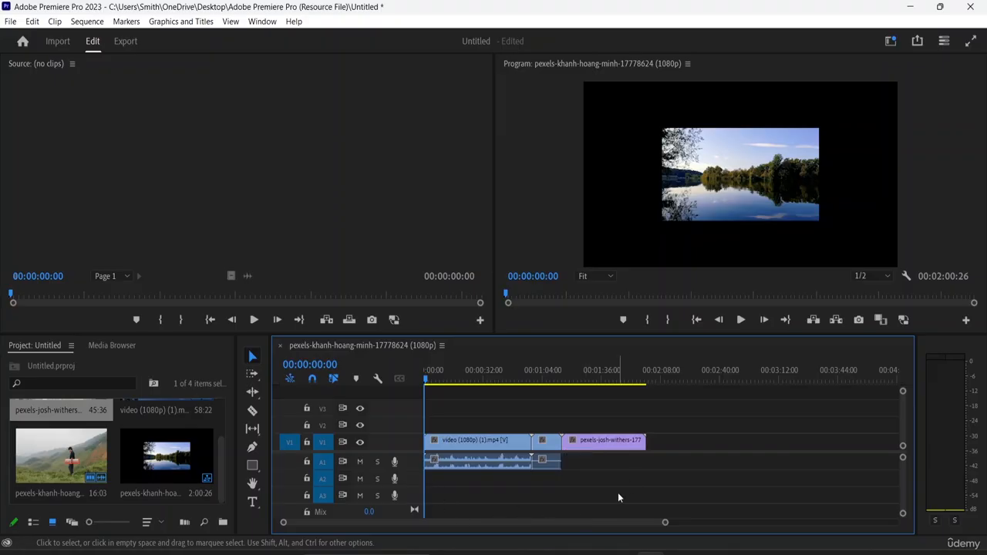
key("space")
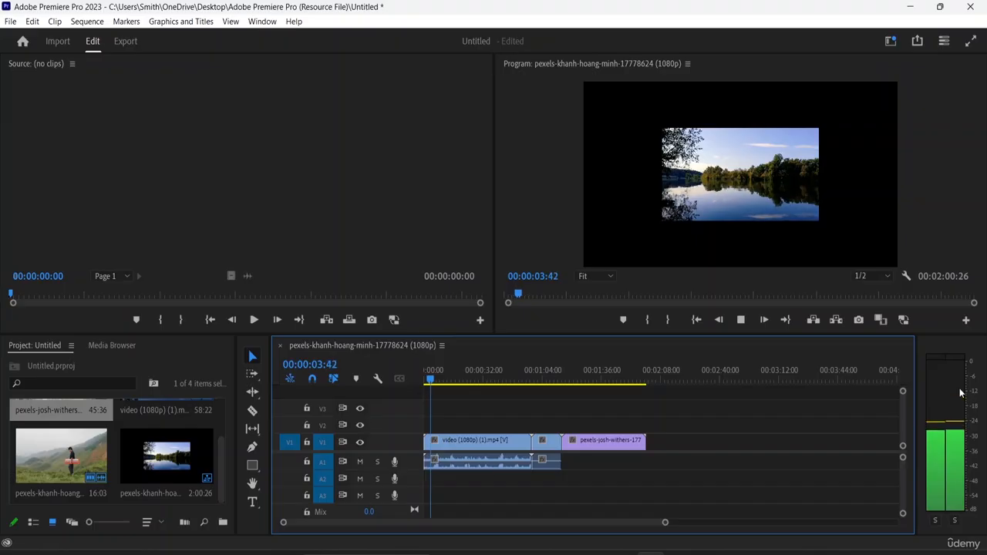
key("space")
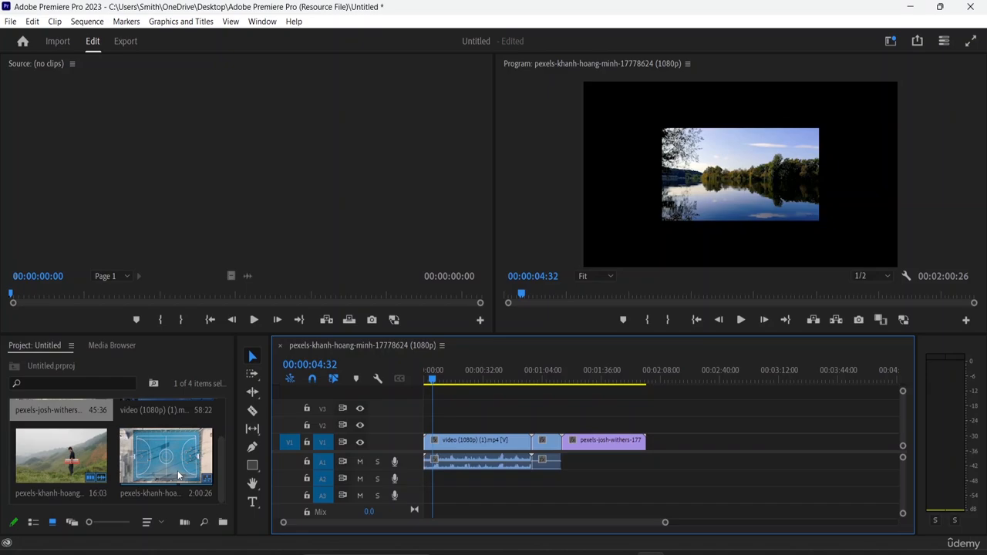
left_click(11, 21)
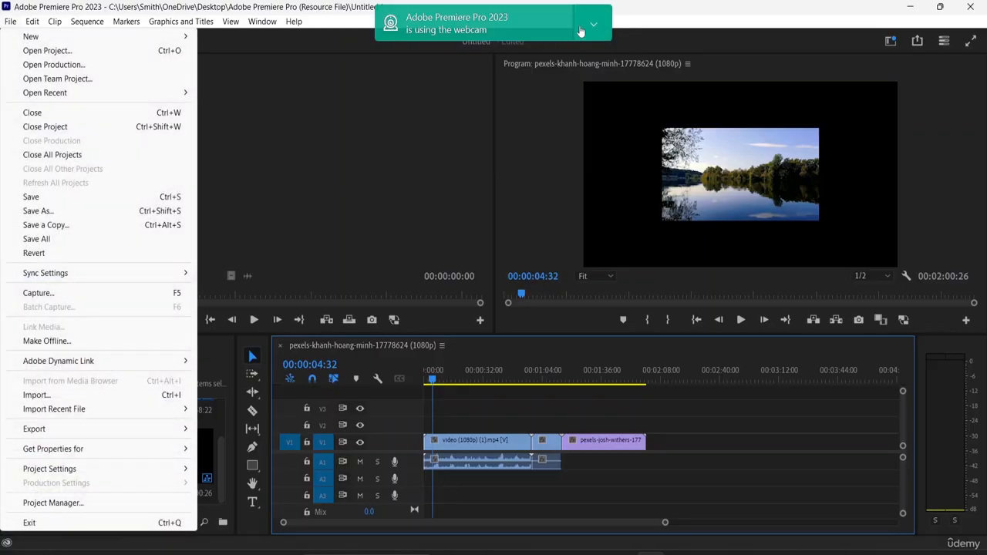
mouse_move(71, 41)
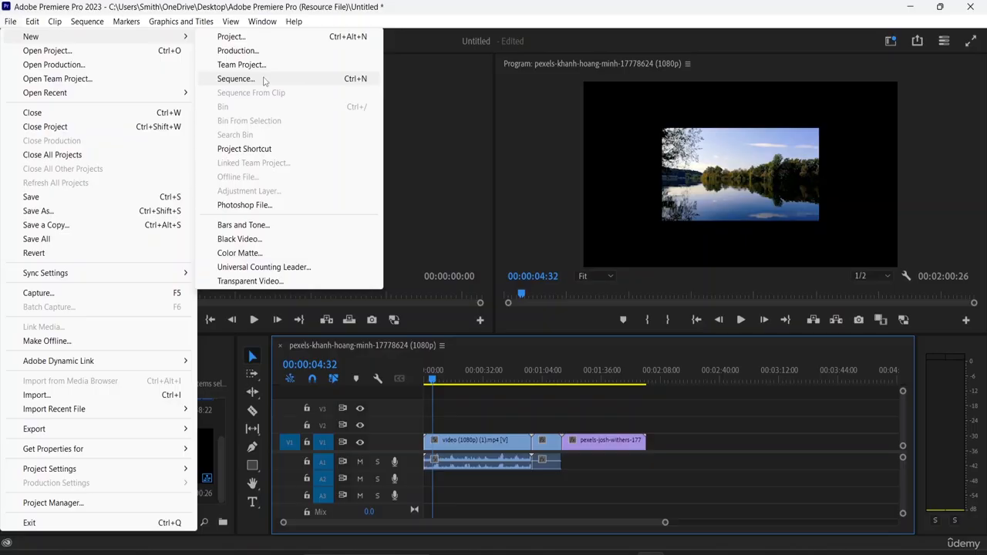
left_click(126, 21)
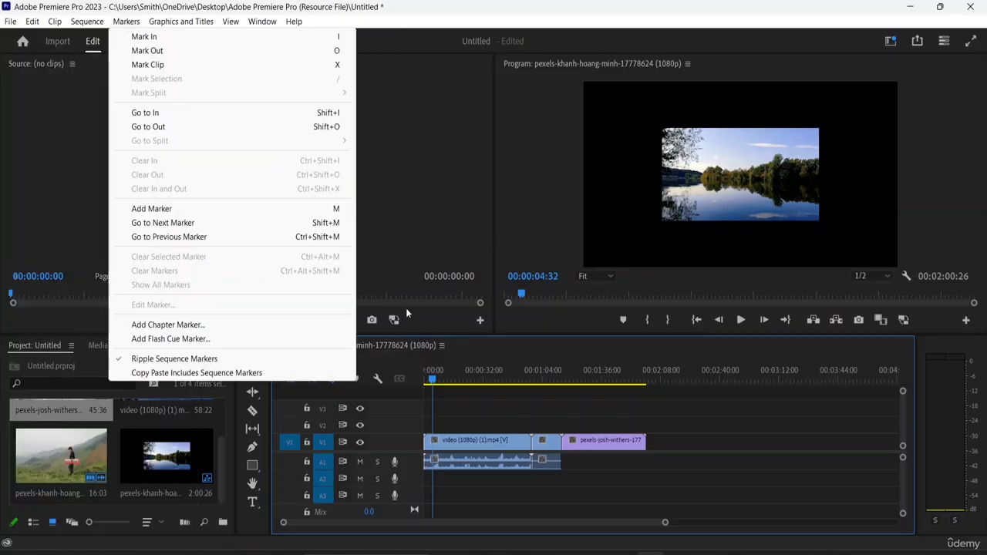
left_click(406, 308)
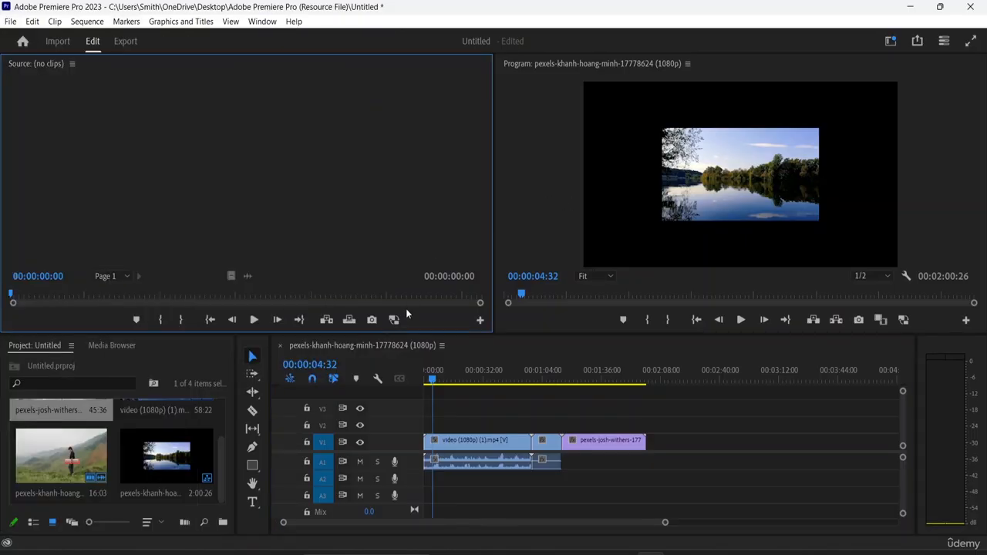
- Play the sequence briefly in the Program monitor and step forward and backward frame by frame
left_click(740, 320)
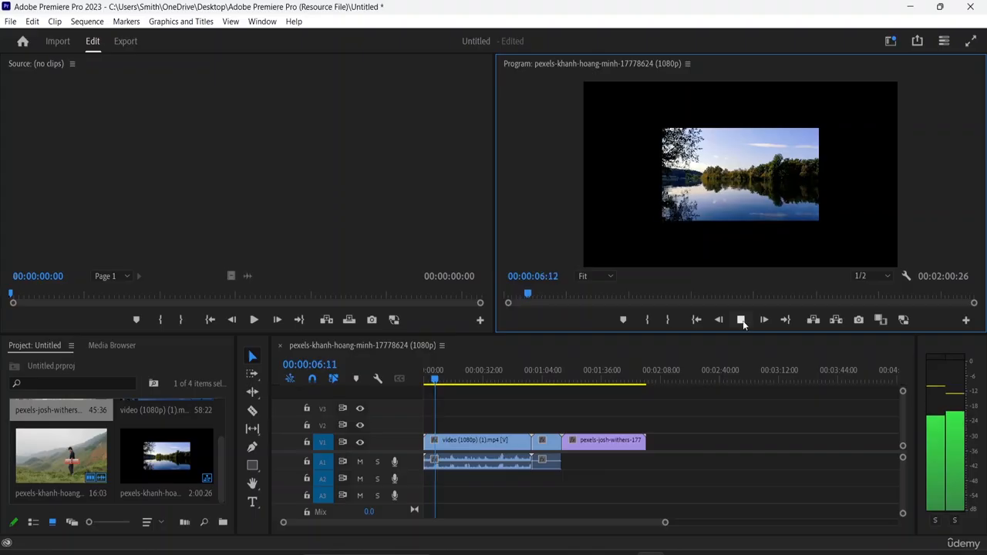
left_click(742, 320)
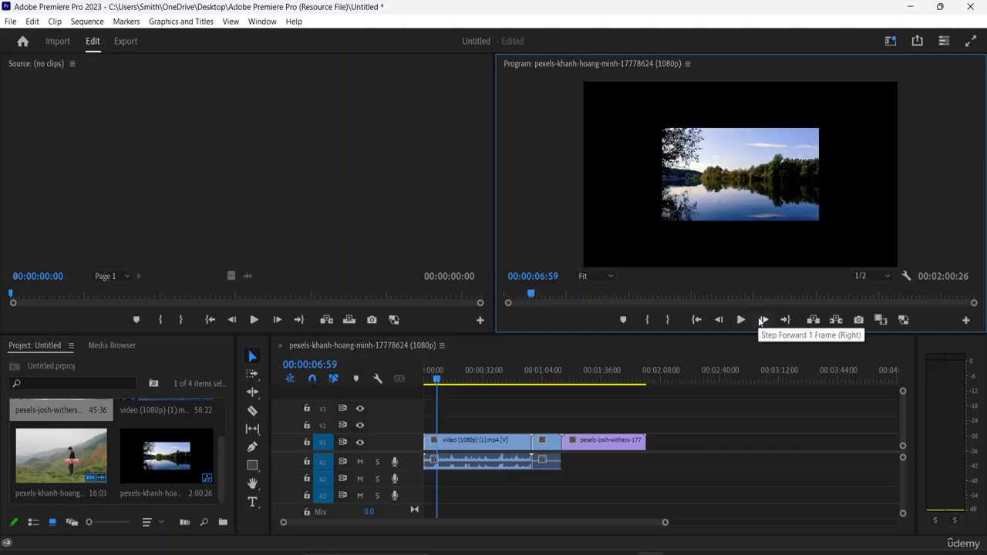
left_click(762, 321)
left_click(761, 321)
left_click(762, 320)
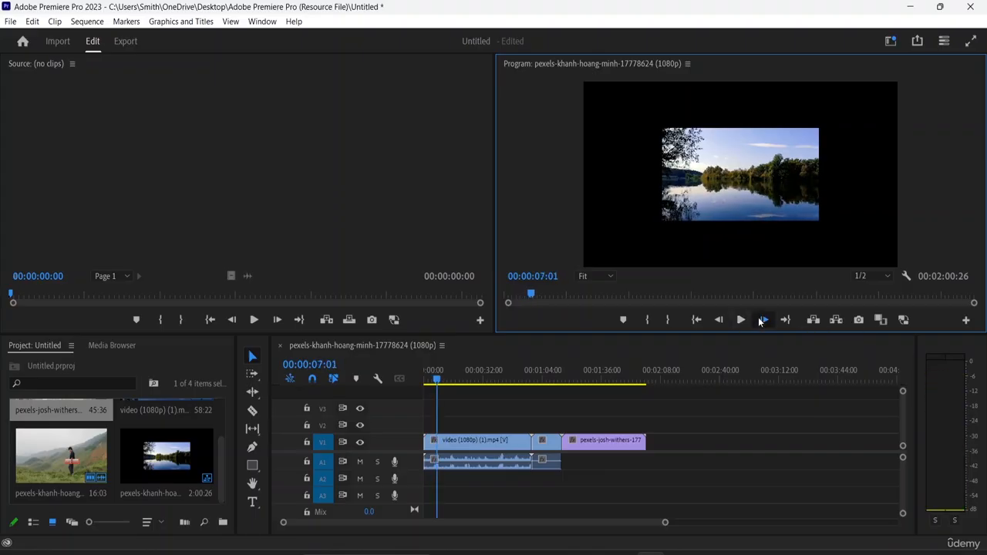
left_click(718, 320)
left_click(718, 321)
left_click(718, 320)
left_click(718, 320)
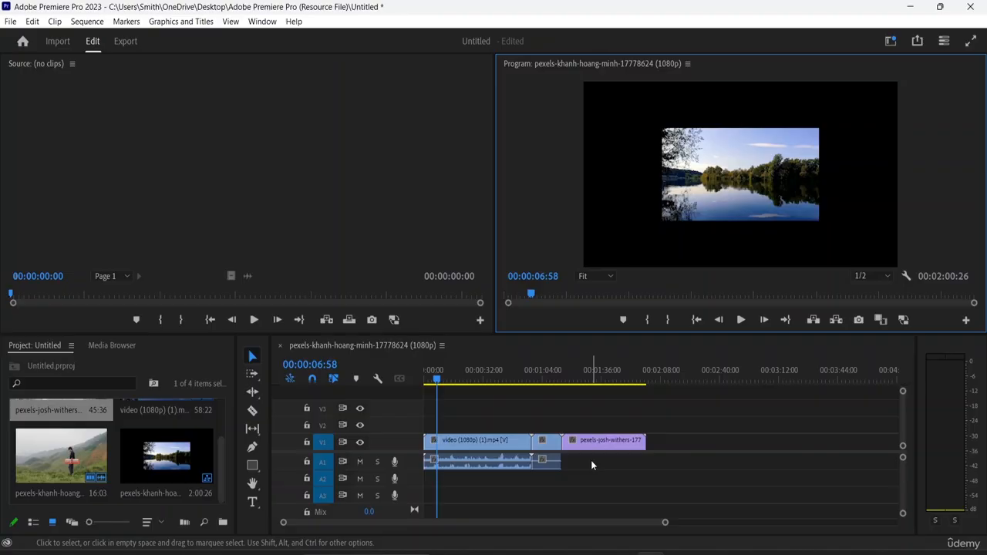
- Undo all the clip edits and the creation of the sequence
left_click(562, 351)
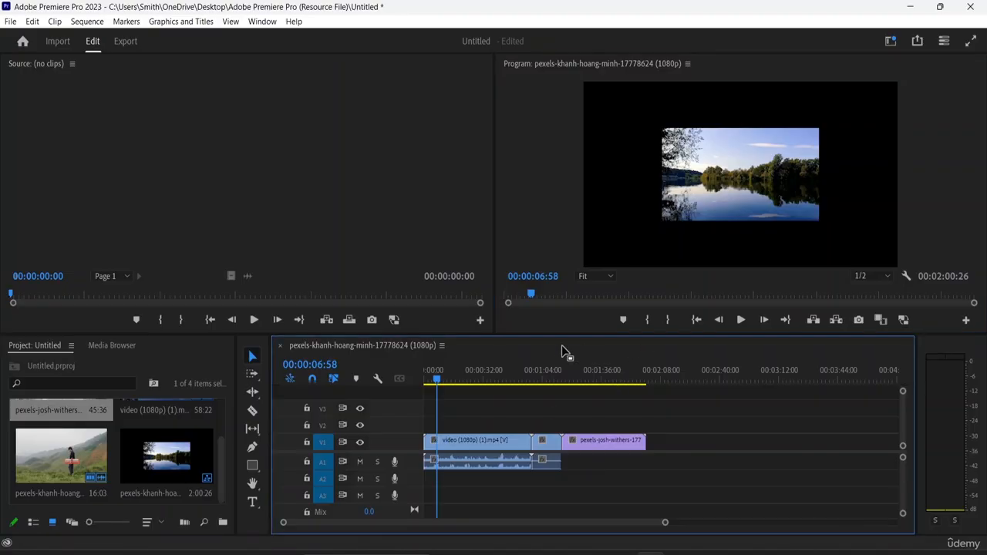
key("ctrl+z")
key("ctrl+z")
key("ctrl+z")
key("ctrl+z")
key("ctrl+z")
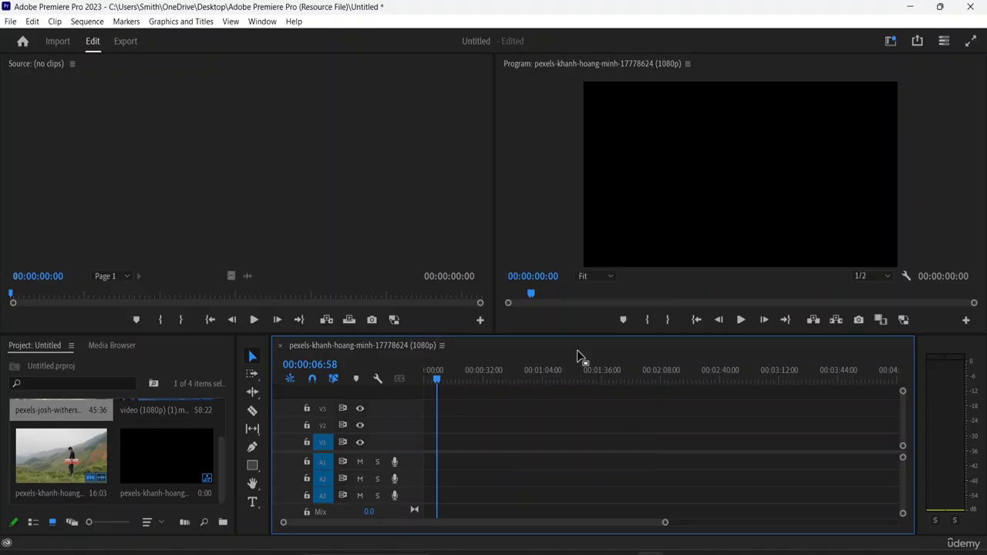
left_click(530, 233)
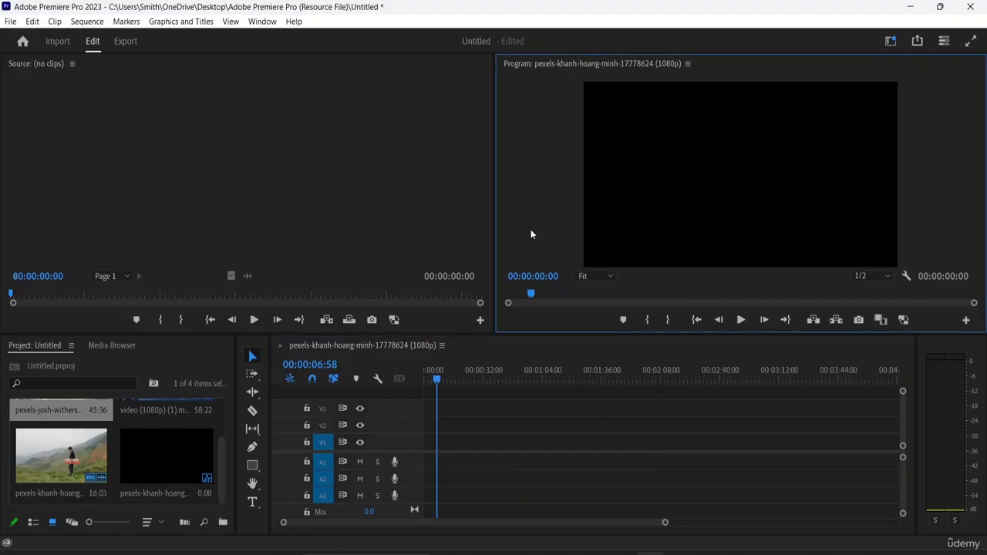
key("ctrl+z")
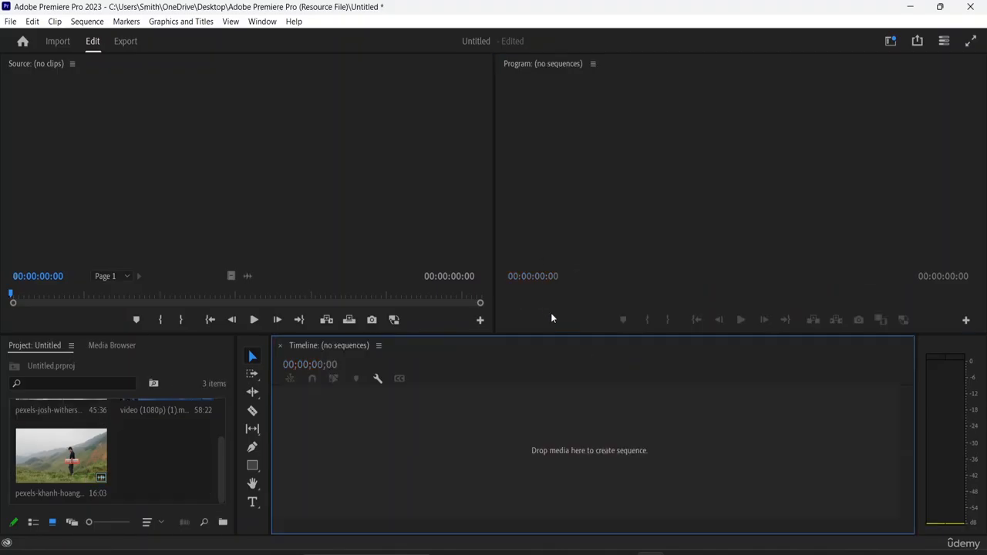
- Create a sequence from the hillside clip and append the basketball court clip and the lake video to it
left_click(145, 454)
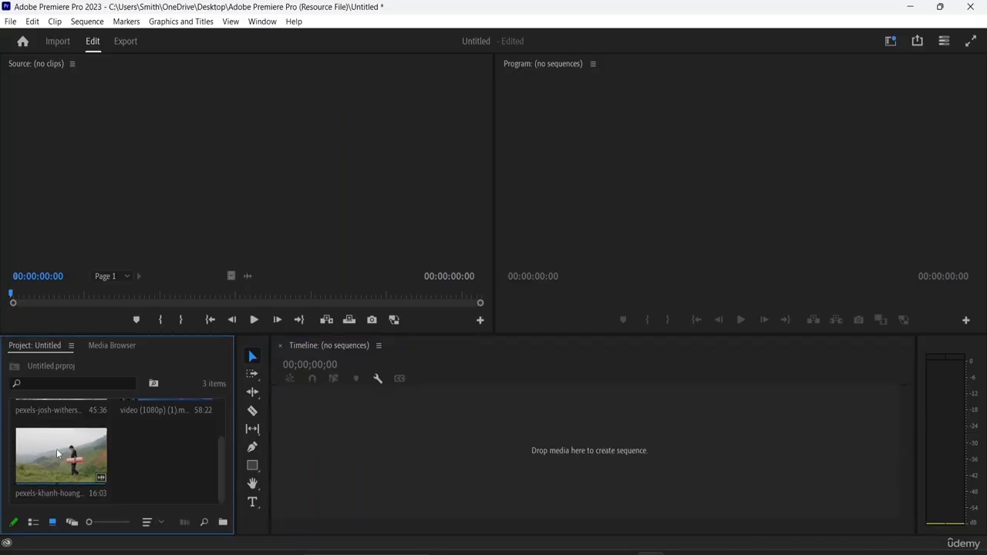
left_click_drag(58, 451, 340, 448)
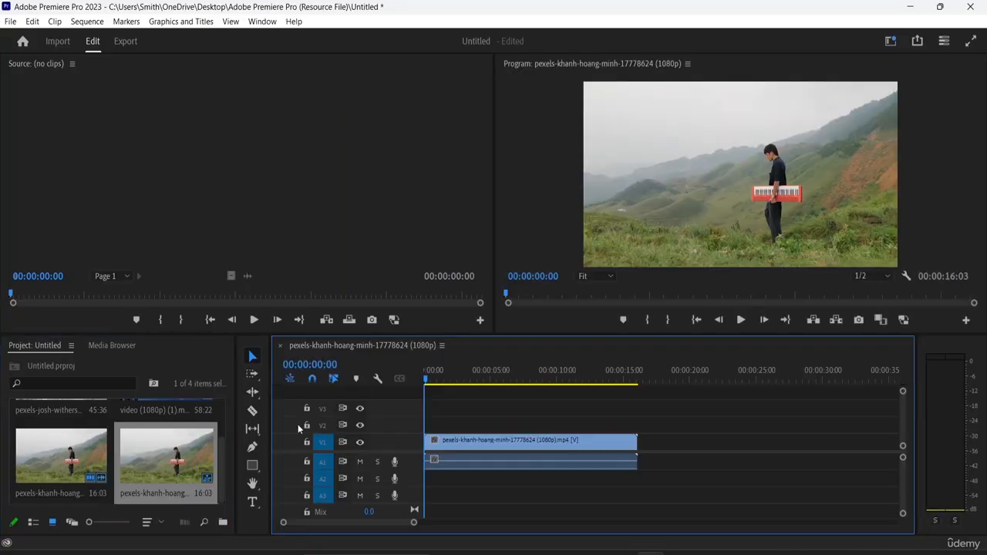
scroll(120, 445, "up", 3)
left_click_drag(68, 436, 655, 451)
left_click_drag(163, 435, 682, 447)
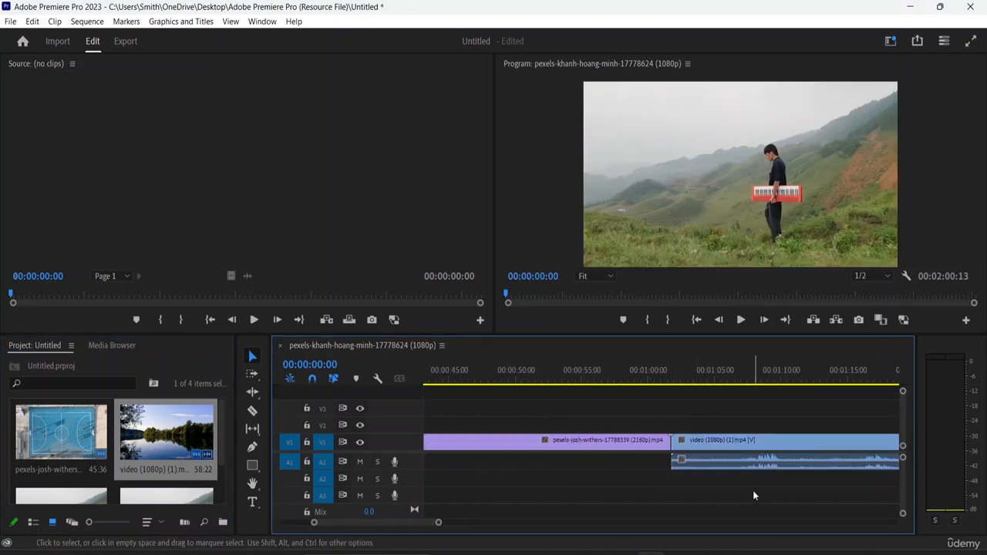
- Trim the end of the basketball court clip back to about 00:00:44 on the timeline
key("ctrl+minus")
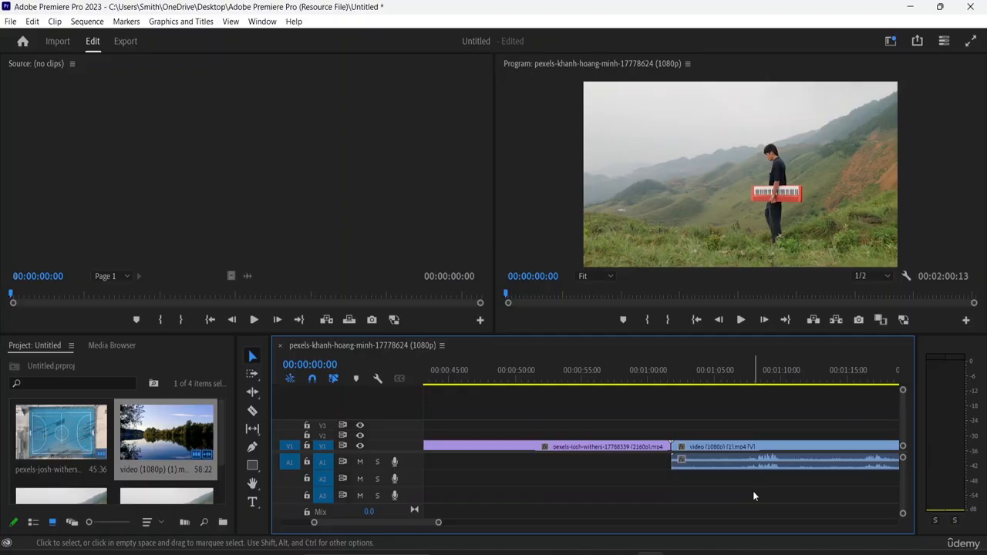
key("minus")
key("minus")
key("minus")
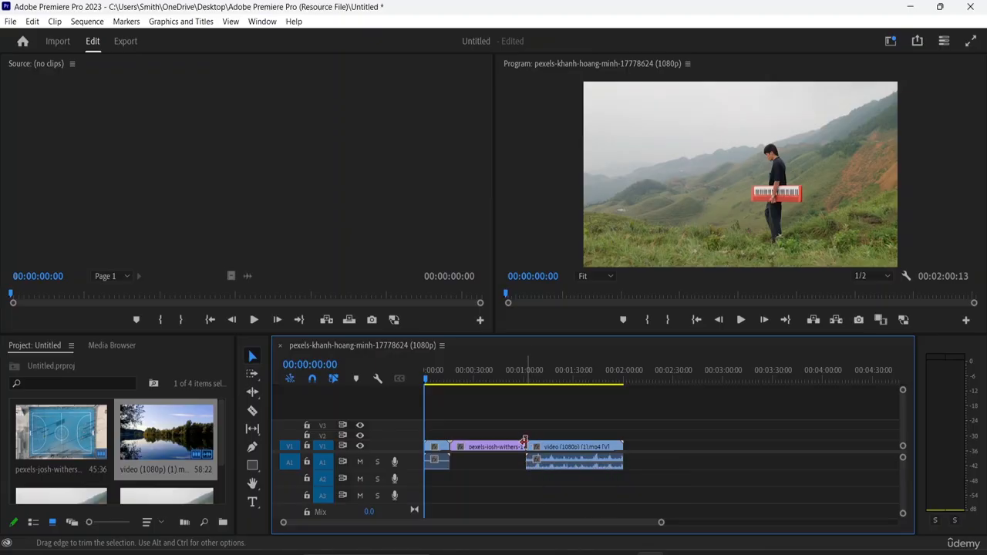
left_click_drag(523, 442, 494, 445)
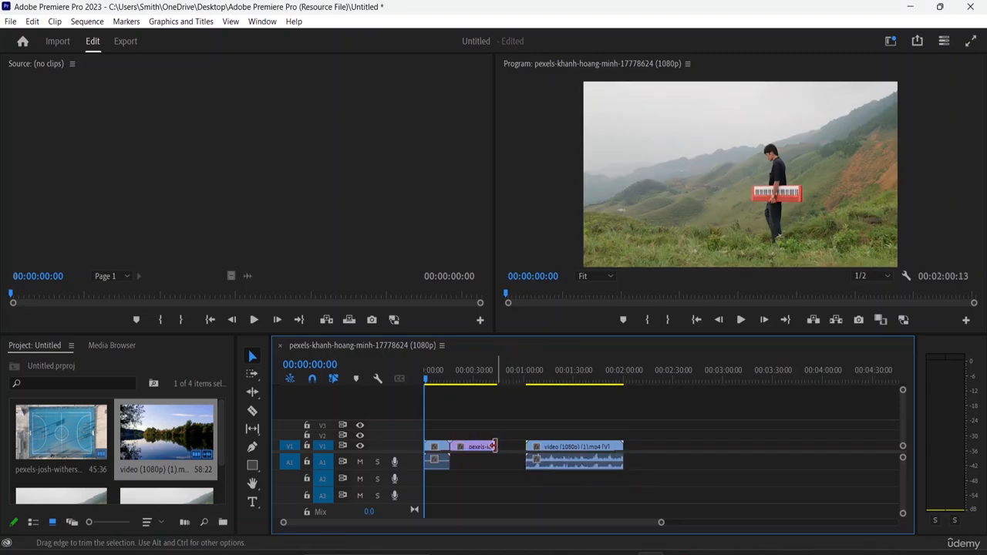
- Move the lake video up against the court clip and trim its end back to about 00:01:27
left_click(552, 451)
left_click_drag(552, 450, 531, 453)
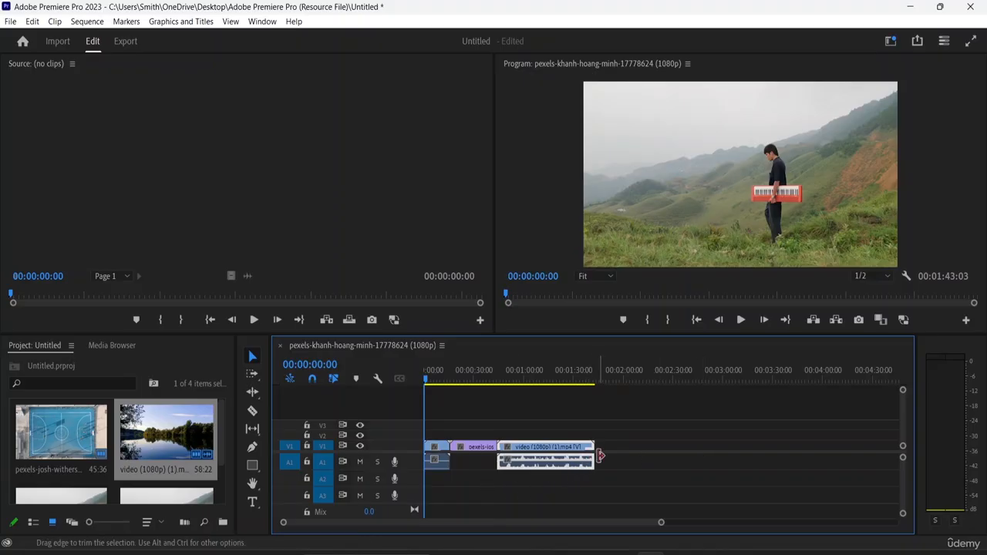
left_click_drag(591, 454, 568, 453)
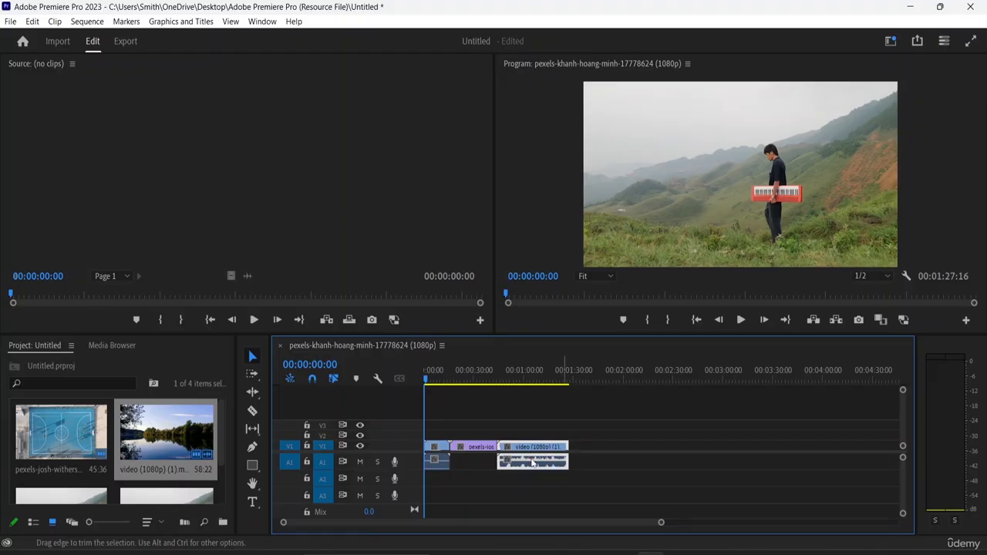
- Trim the end of the lake video back to about 00:01:03 and ripple-trim about 5 seconds off the hillside clip's end
left_click_drag(565, 455, 528, 467)
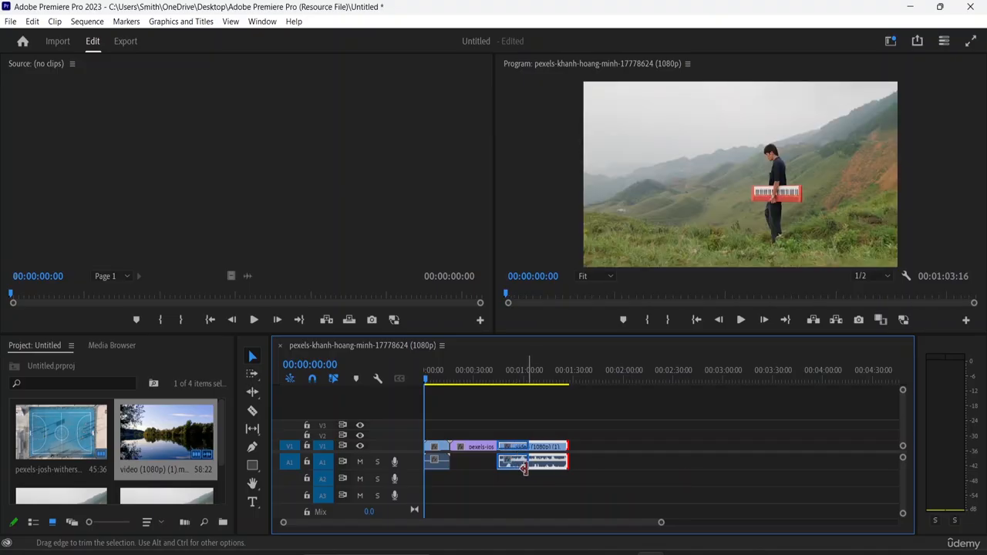
left_click(447, 460)
left_click_drag(447, 460, 510, 453)
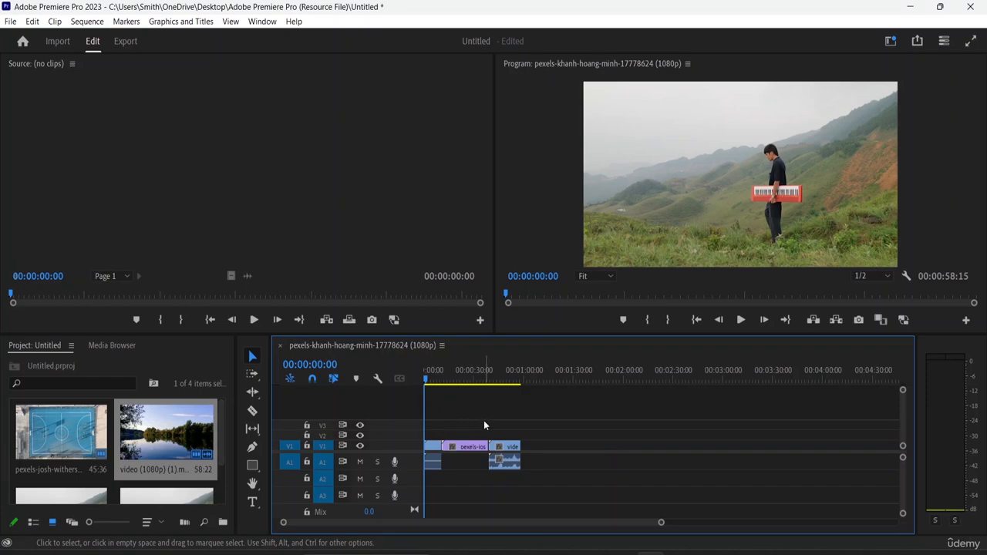
- Play the sequence from its start and scrub forward through it to review the trimmed clips
key("space")
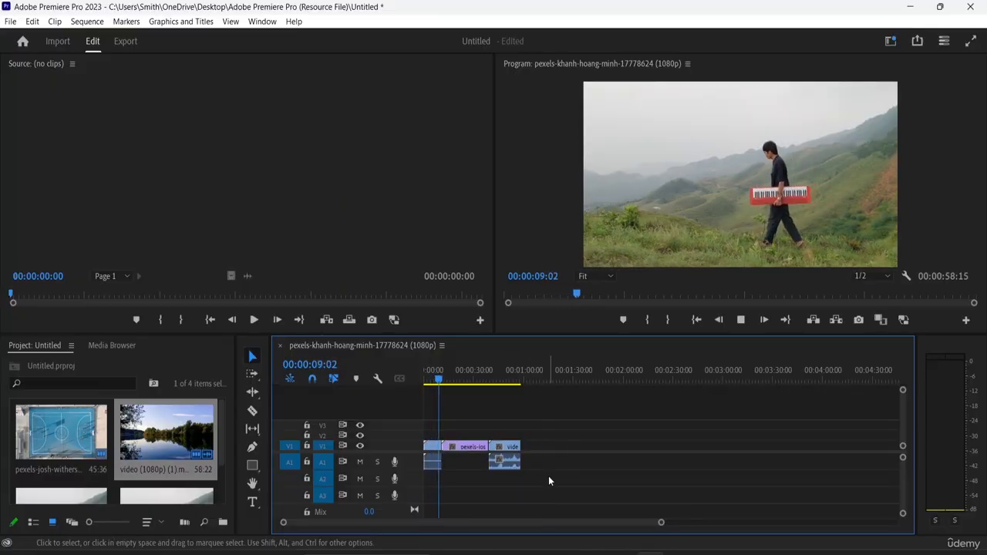
left_click_drag(452, 385, 488, 400)
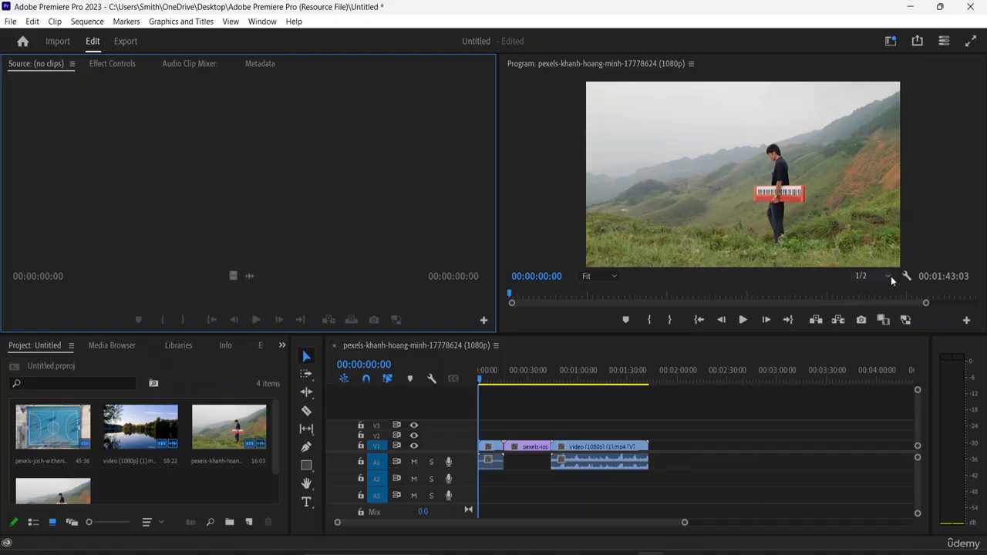
- Set the Program monitor's playback resolution to 1/4
left_click(558, 121)
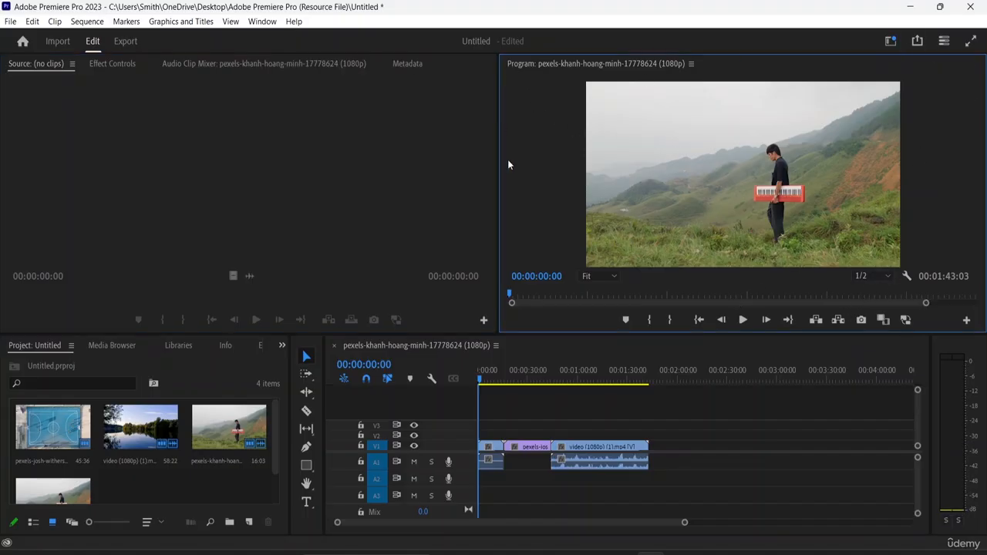
left_click(886, 278)
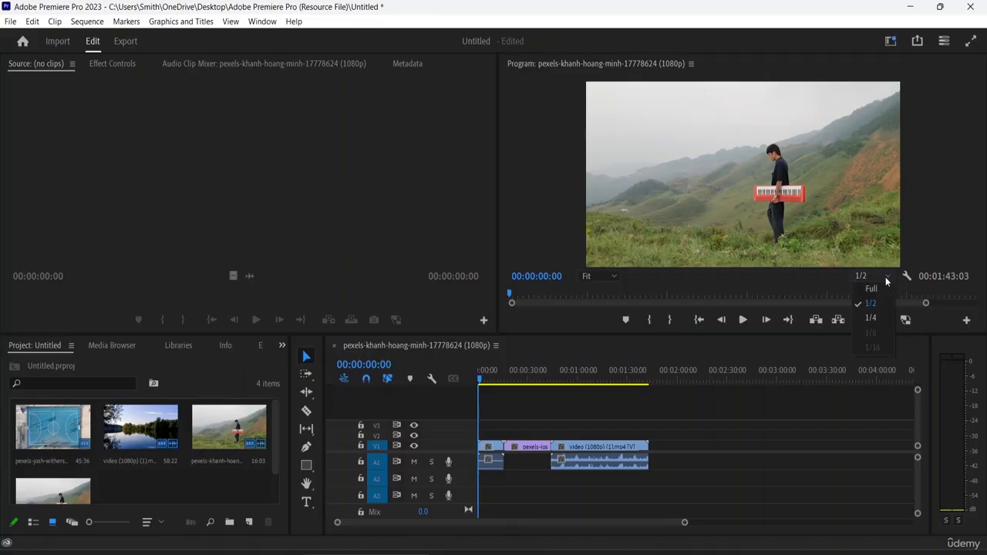
left_click(868, 322)
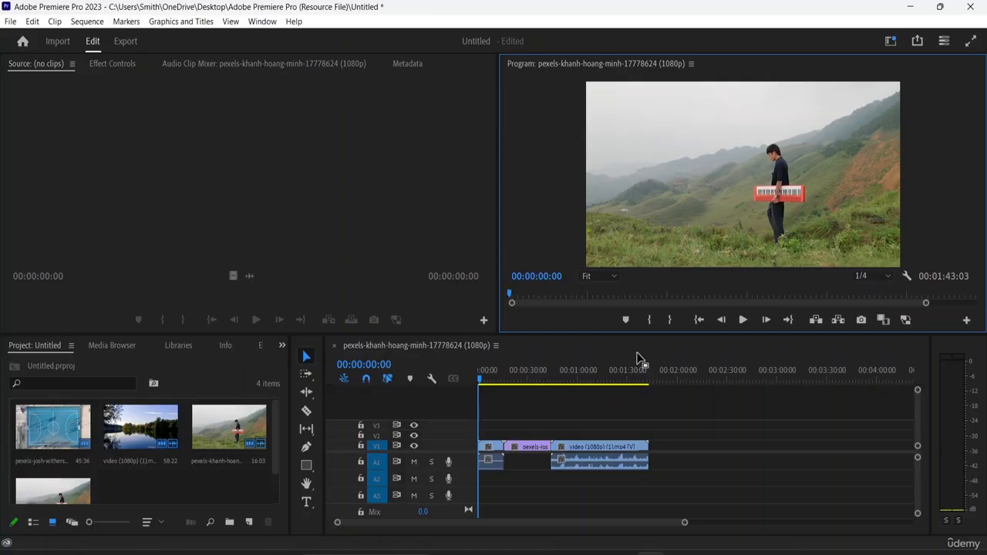
left_click(886, 276)
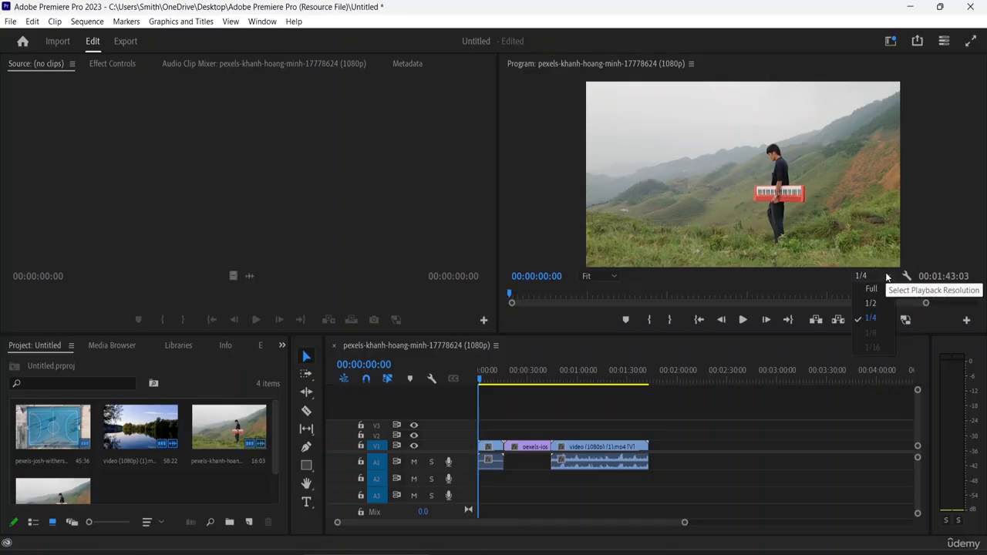
left_click(880, 319)
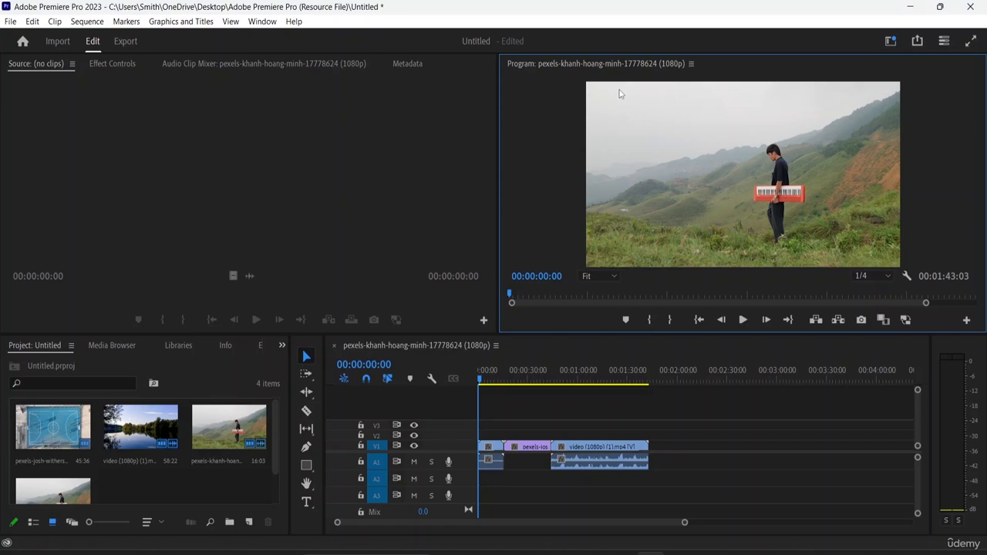
left_click(885, 276)
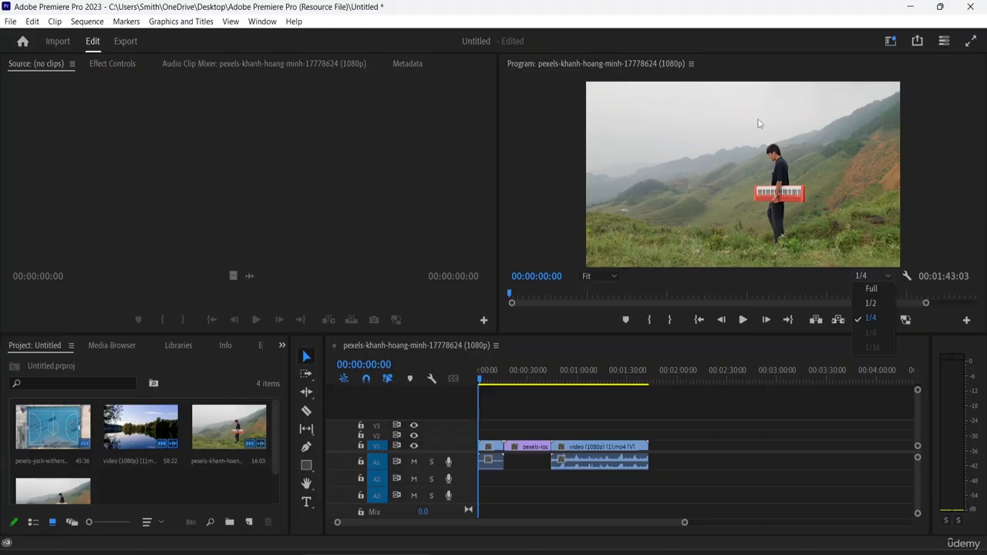
left_click(871, 317)
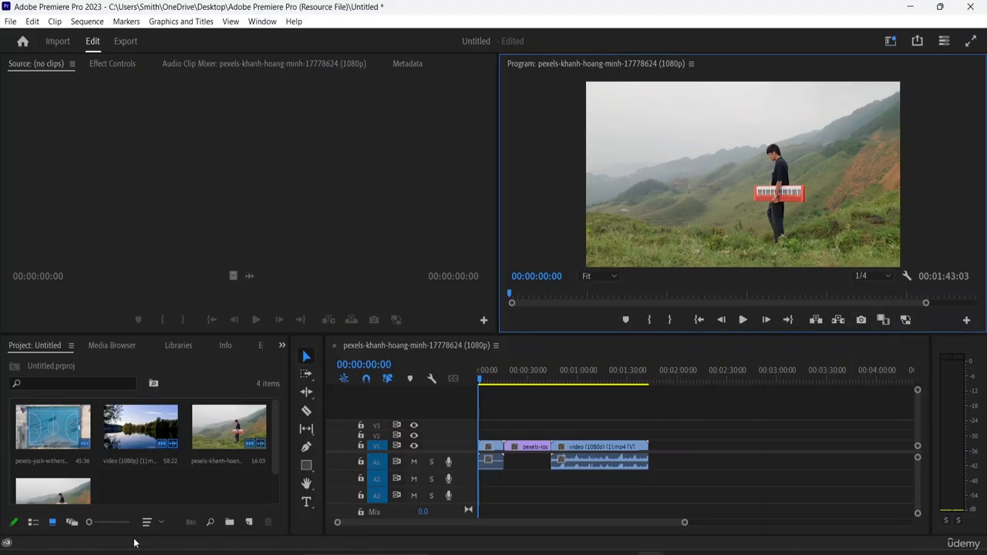
- Examine the project items in list view and freeform view, and return them to icon view
left_click(32, 523)
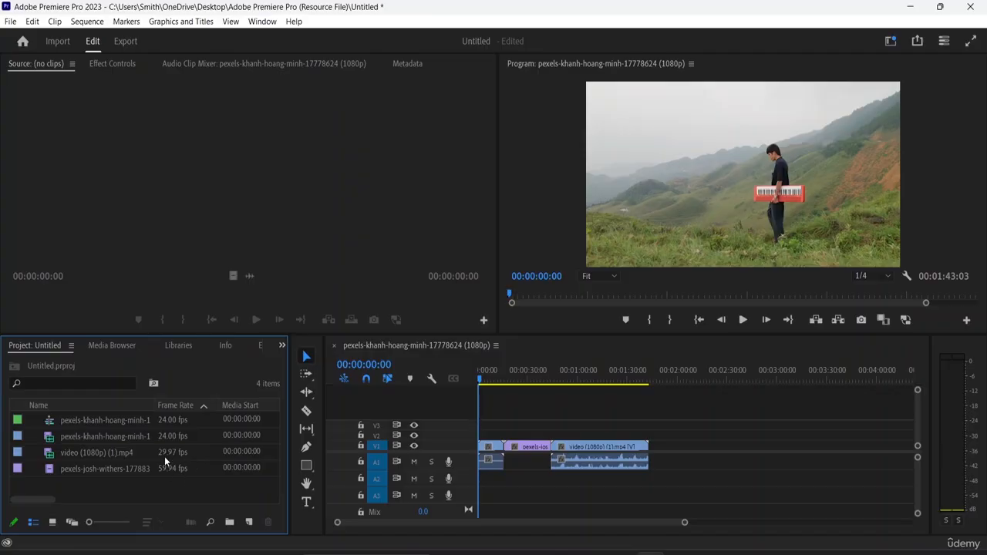
mouse_move(166, 458)
left_click(74, 523)
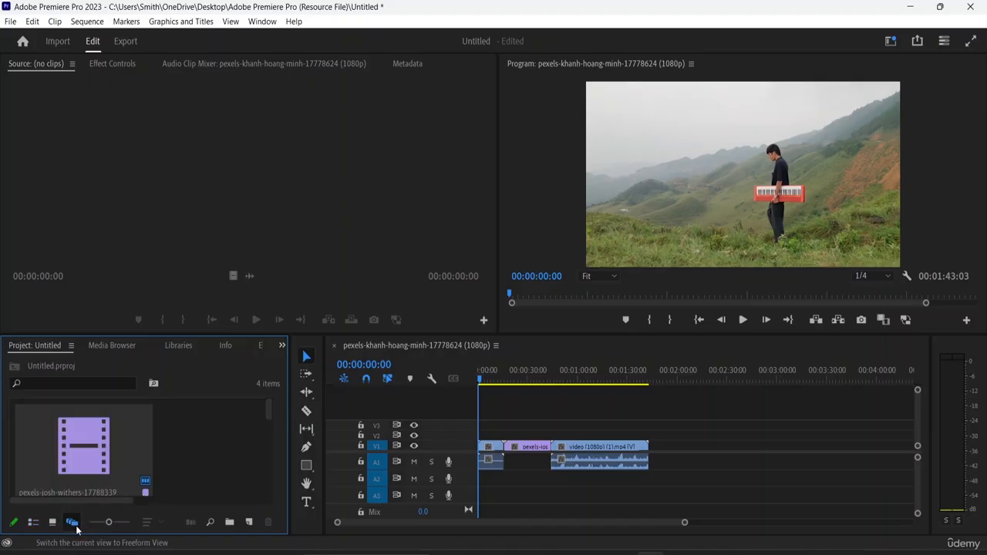
scroll(164, 443, "down", 3)
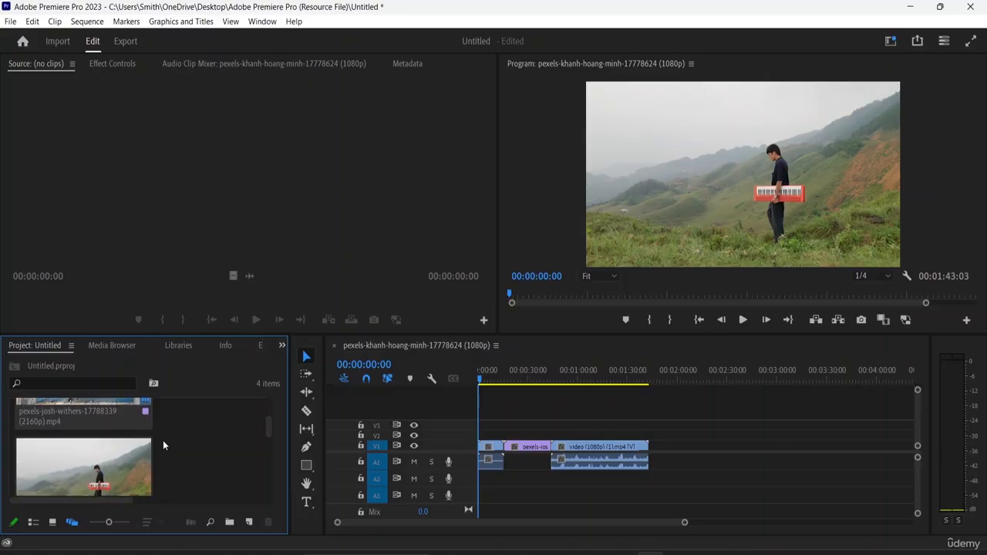
scroll(163, 440, "down", 5)
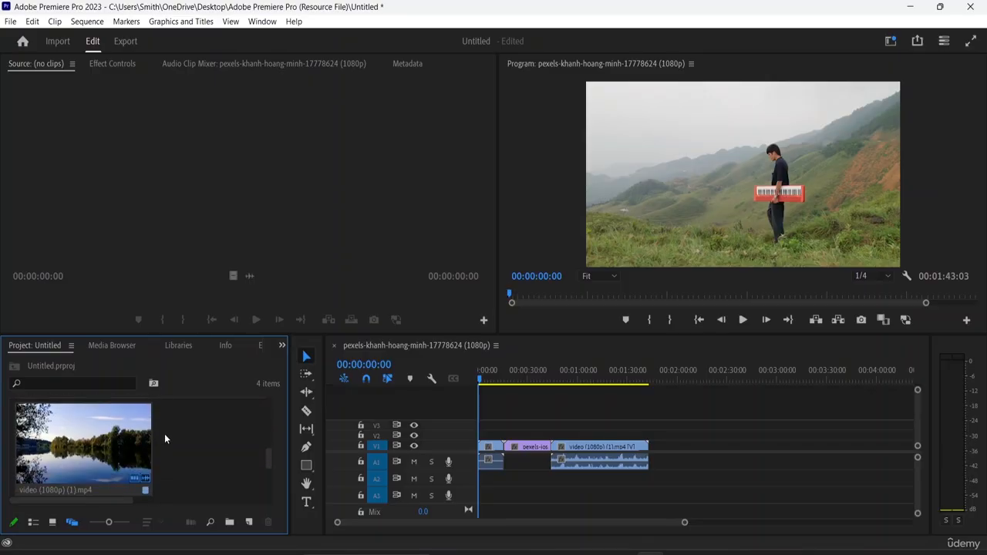
scroll(174, 422, "down", 3)
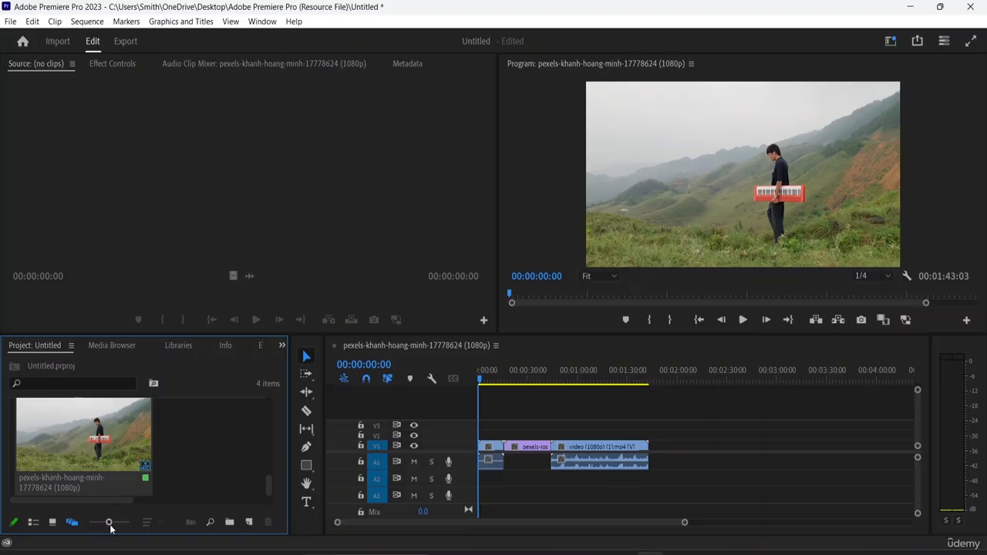
left_click(52, 523)
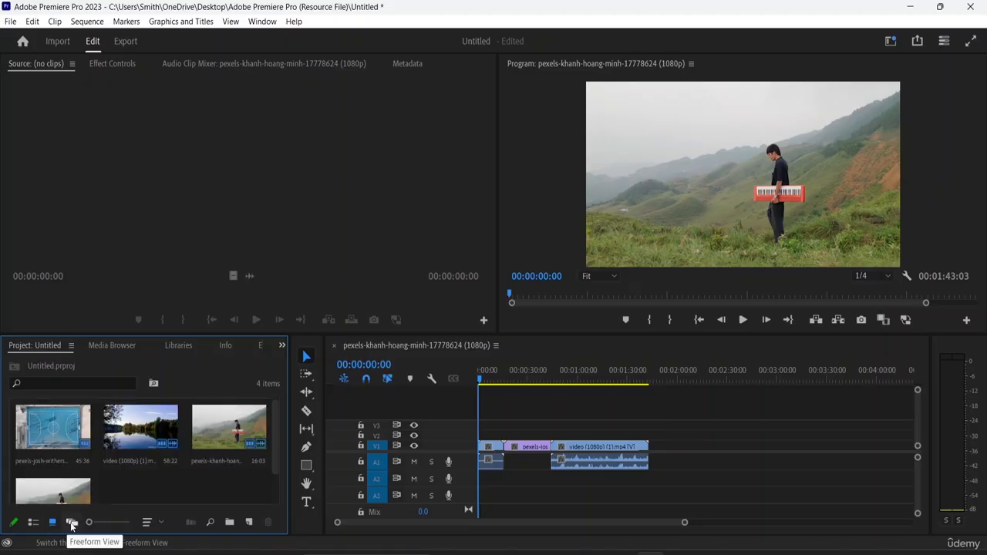
- Enlarge the project item thumbnails slightly and sort the icons by User Order
mouse_move(89, 523)
left_mouse_down()
mouse_move(115, 523)
mouse_move(101, 524)
left_mouse_up()
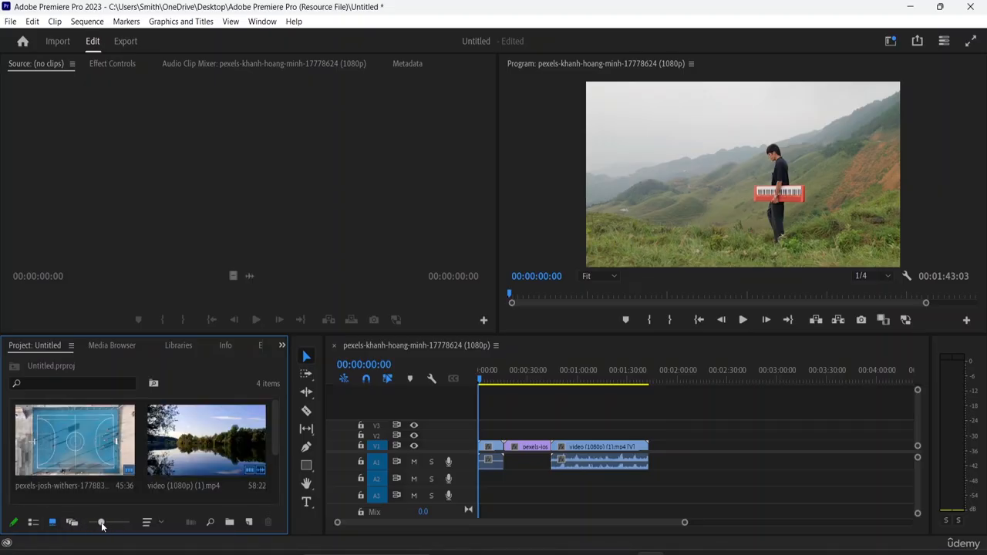
left_click(158, 523)
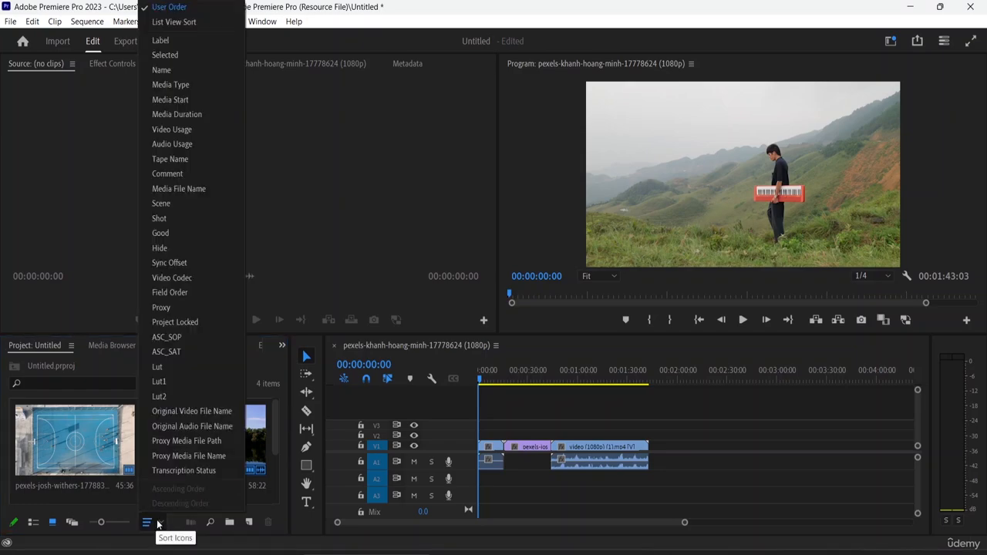
left_click(207, 7)
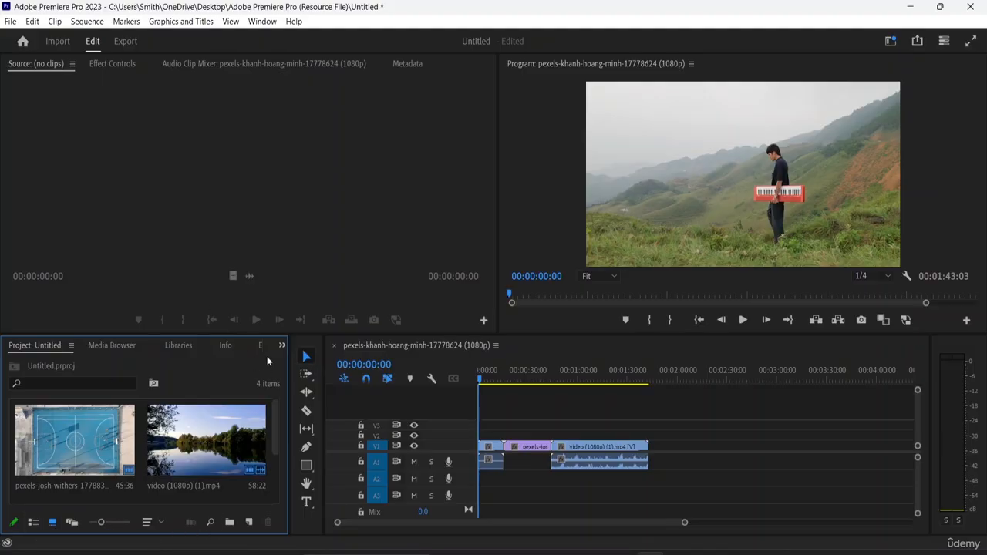
- View the favorites and drives in the Media Browser and return to the project items
left_click(112, 346)
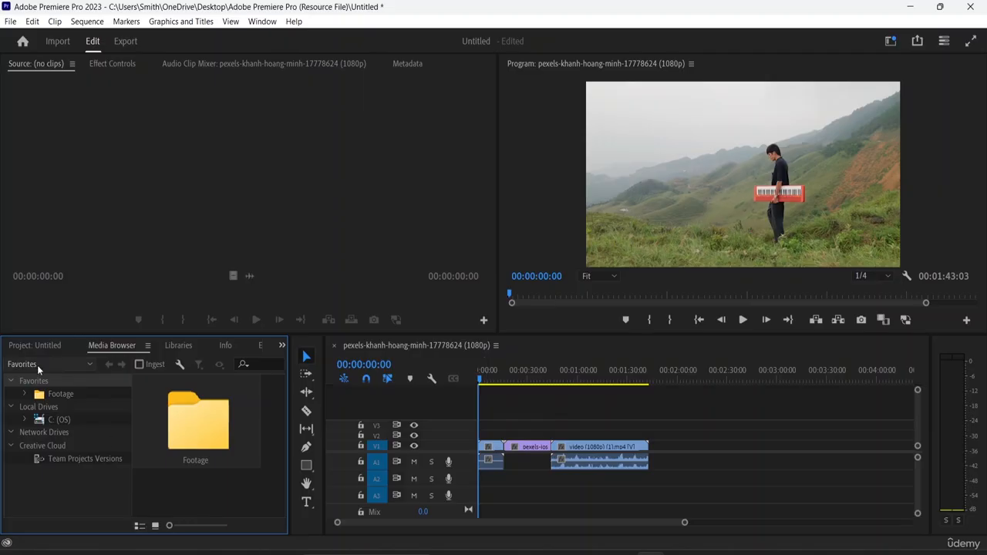
left_click(28, 342)
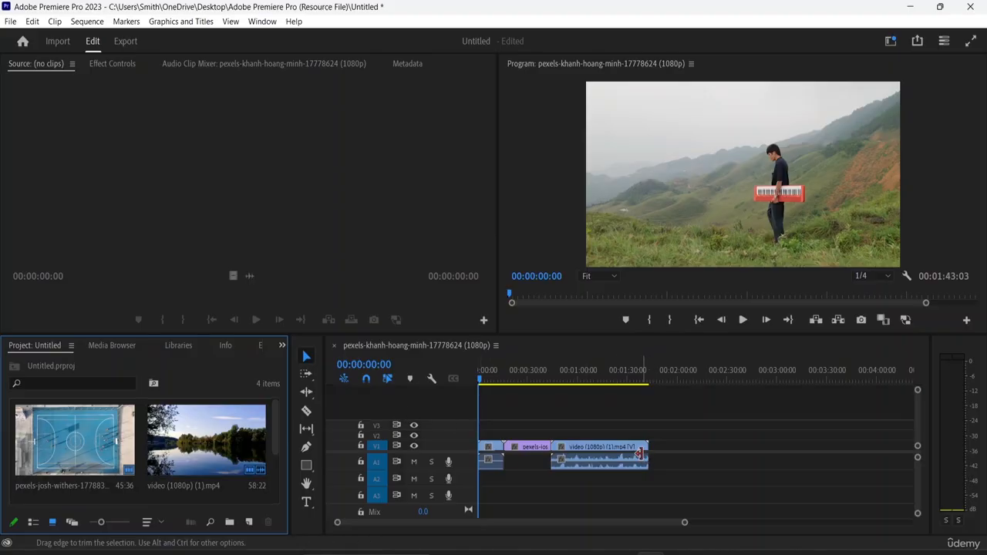
- Move the lake video away to about 00:01:11, trim its end back and extend it again to about 00:02:09
mouse_move(642, 453)
left_mouse_down()
mouse_move(685, 449)
mouse_move(640, 453)
mouse_move(684, 452)
mouse_move(653, 453)
left_mouse_up()
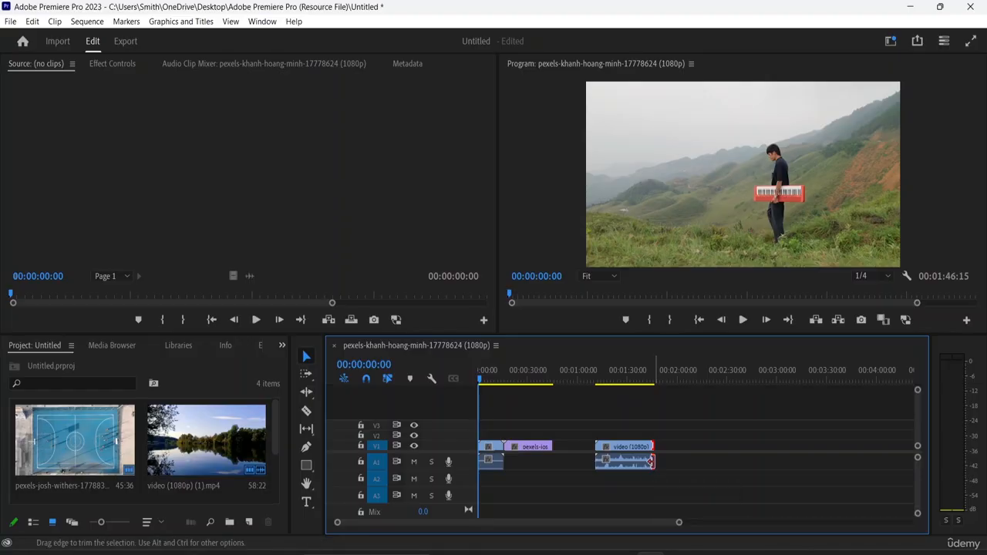
left_click_drag(652, 461, 703, 461)
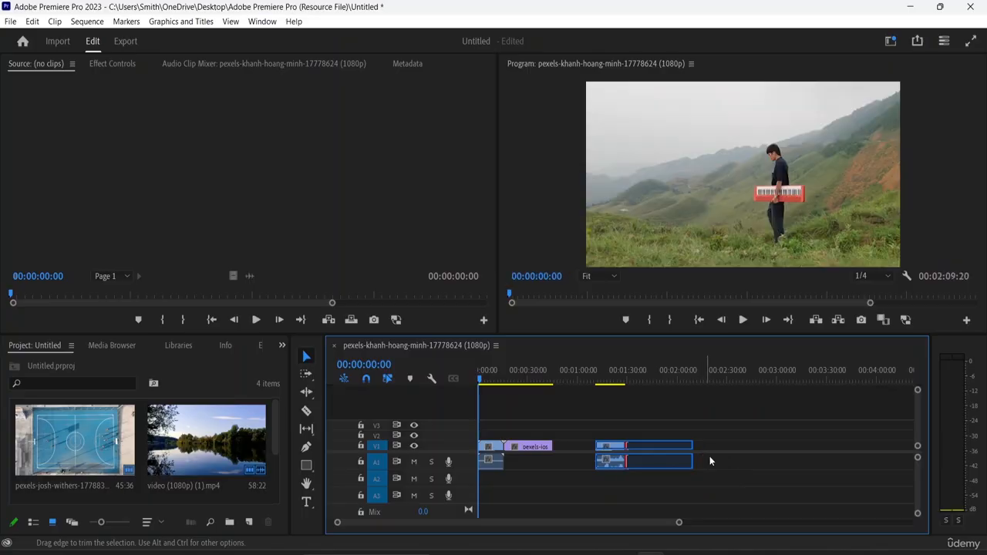
left_click(682, 465)
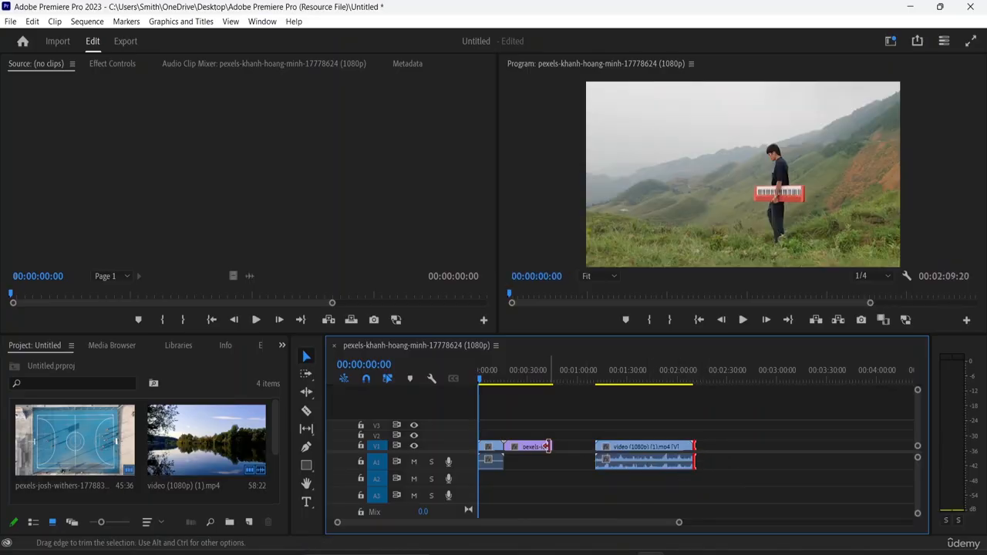
- Extend the basketball court clip's end to about 00:00:47 and move the lake video up against it
mouse_move(552, 446)
left_mouse_down()
mouse_move(534, 446)
mouse_move(558, 452)
left_mouse_up()
left_click(617, 449)
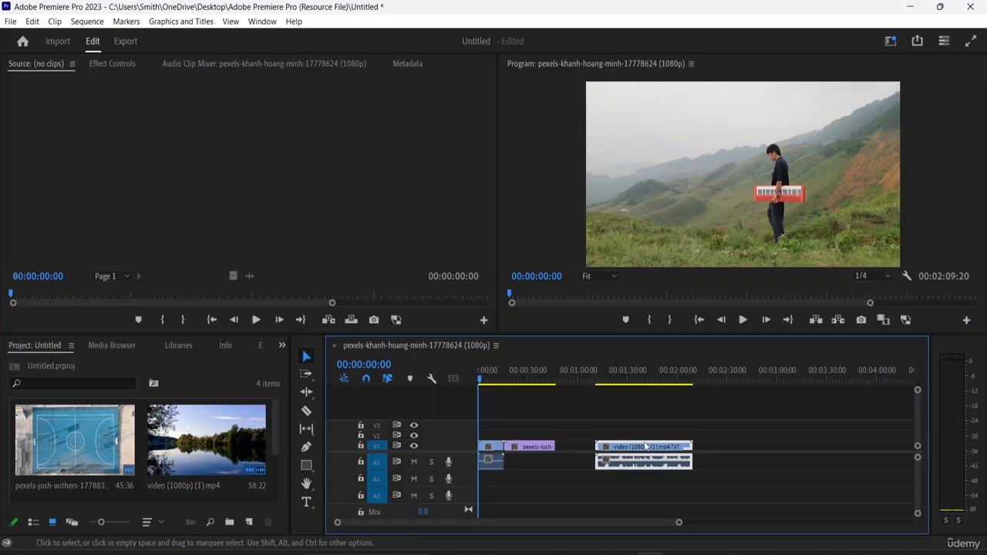
left_click_drag(644, 449, 598, 440)
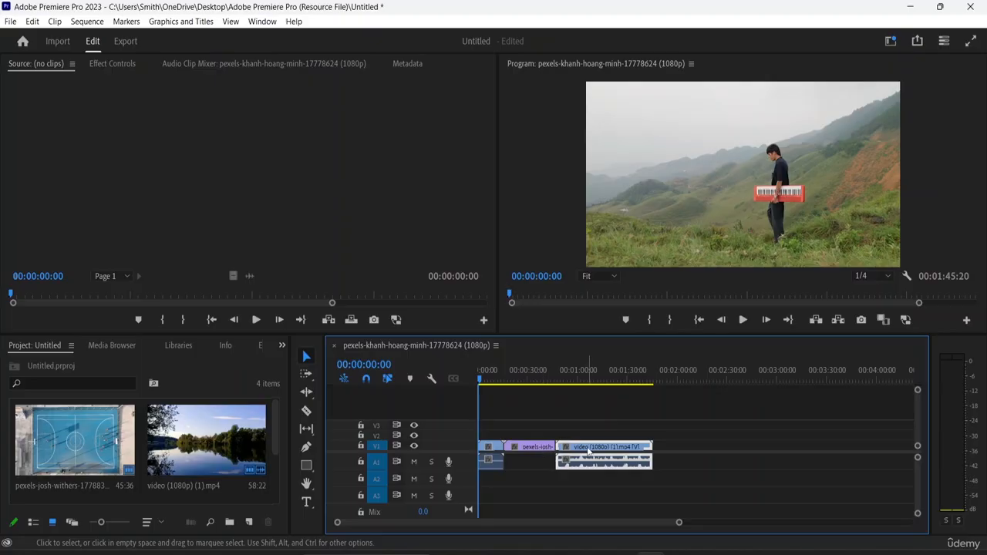
- Split the basketball court clip at about 00:00:35 and the lake video at about 00:01:00 with the Razor tool
left_click(309, 414)
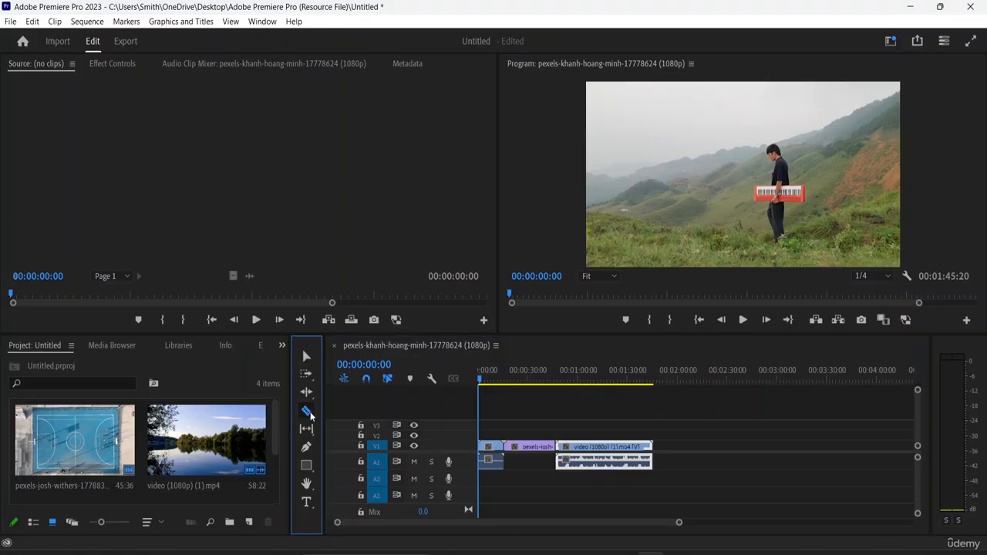
left_click(545, 439)
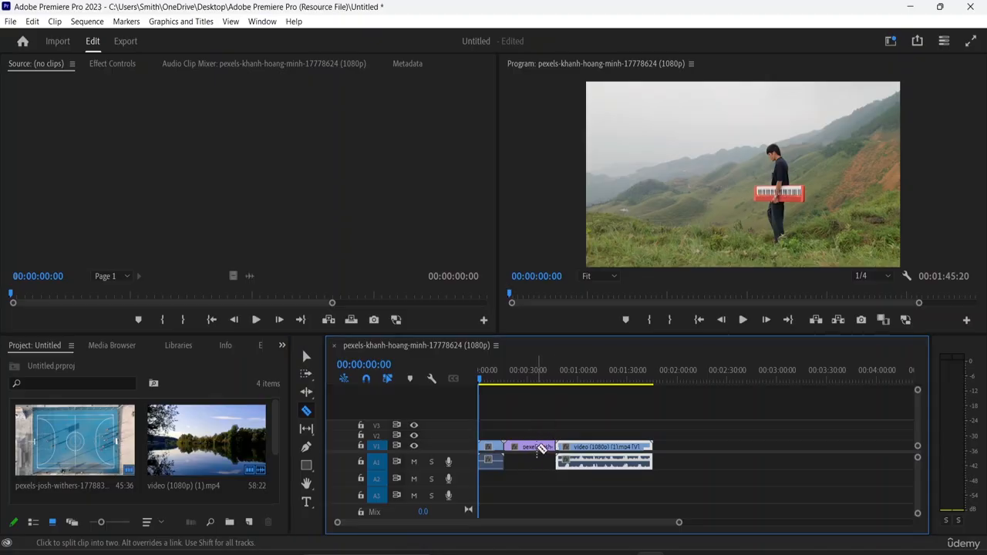
left_click(543, 449)
left_click(578, 461)
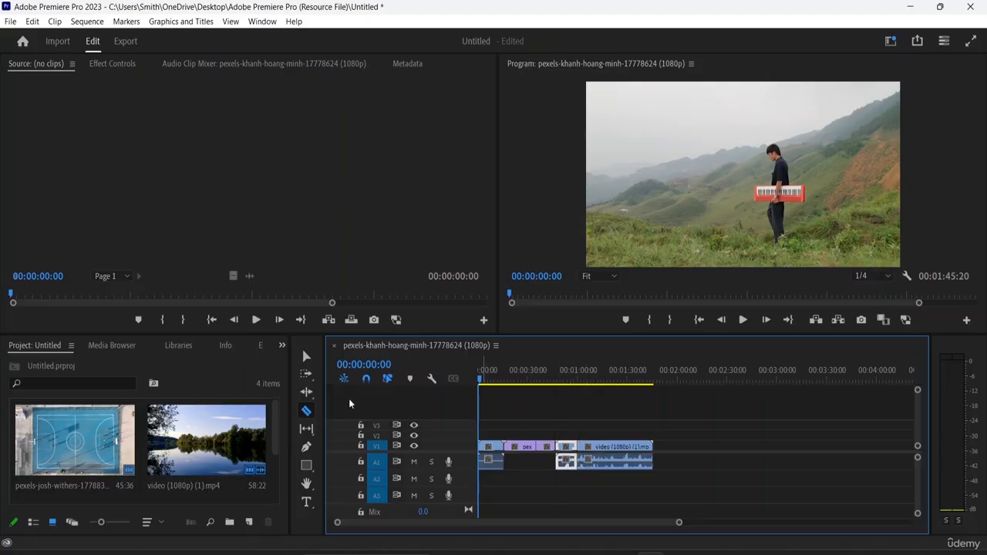
- Delete the first piece of the split lake video and the last piece of the split basketball court clip
left_click(308, 357)
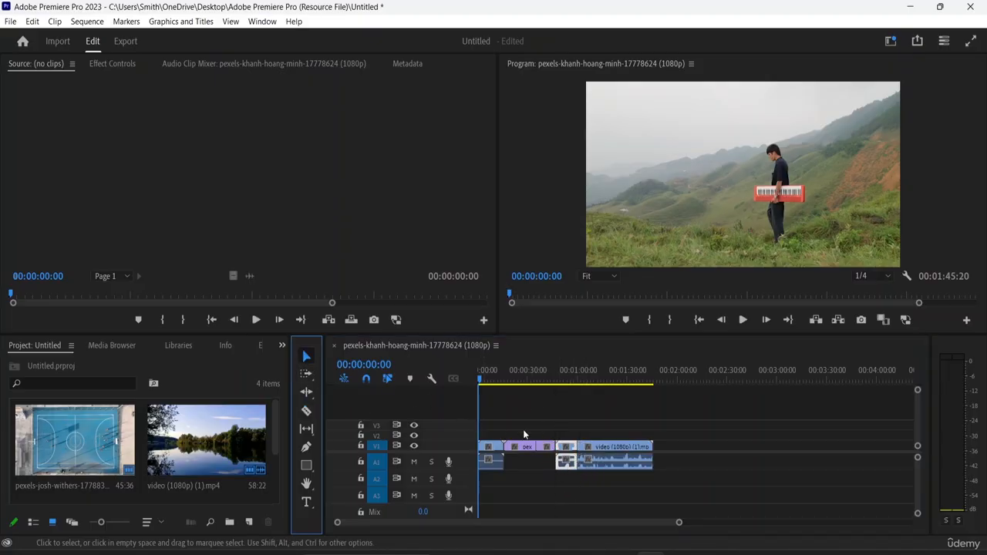
left_click(570, 452)
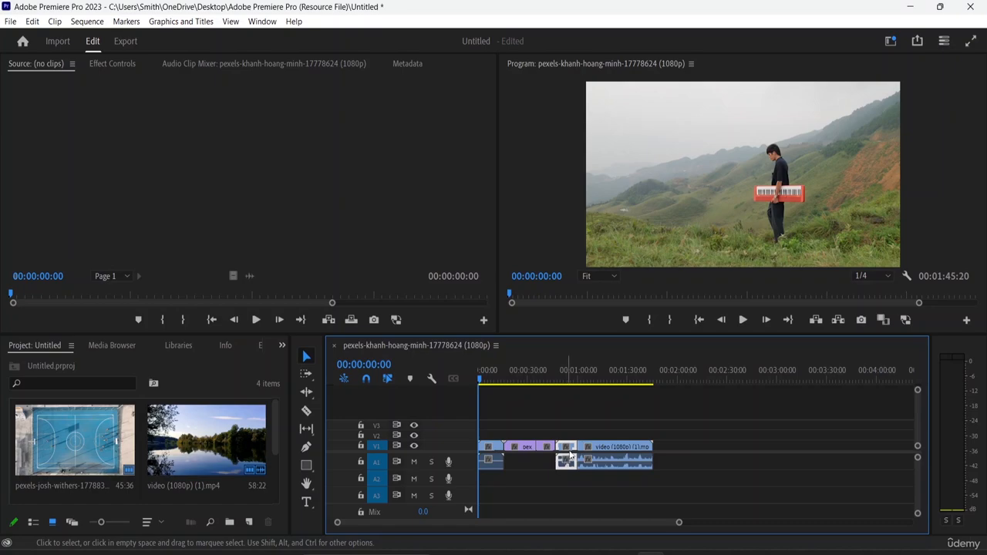
left_click(568, 460)
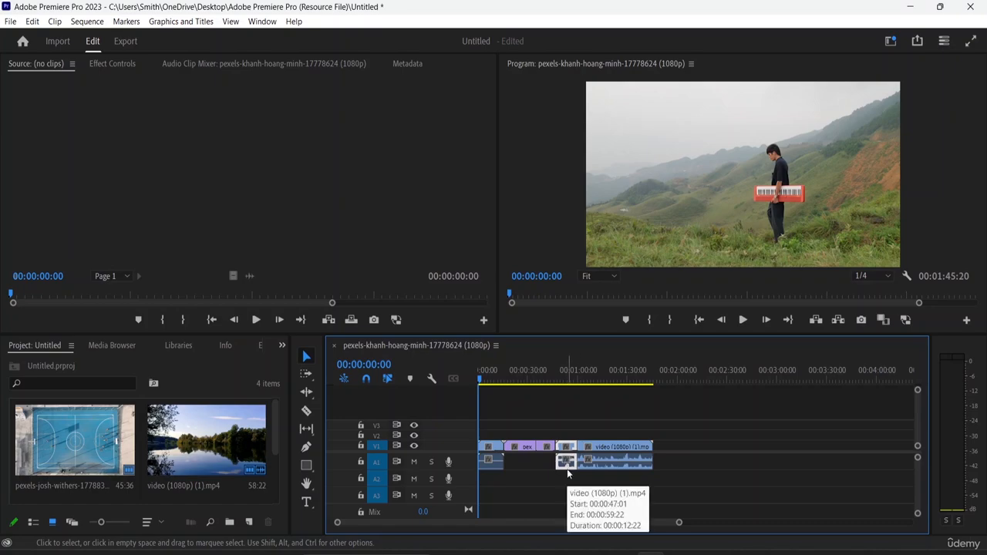
key("Delete")
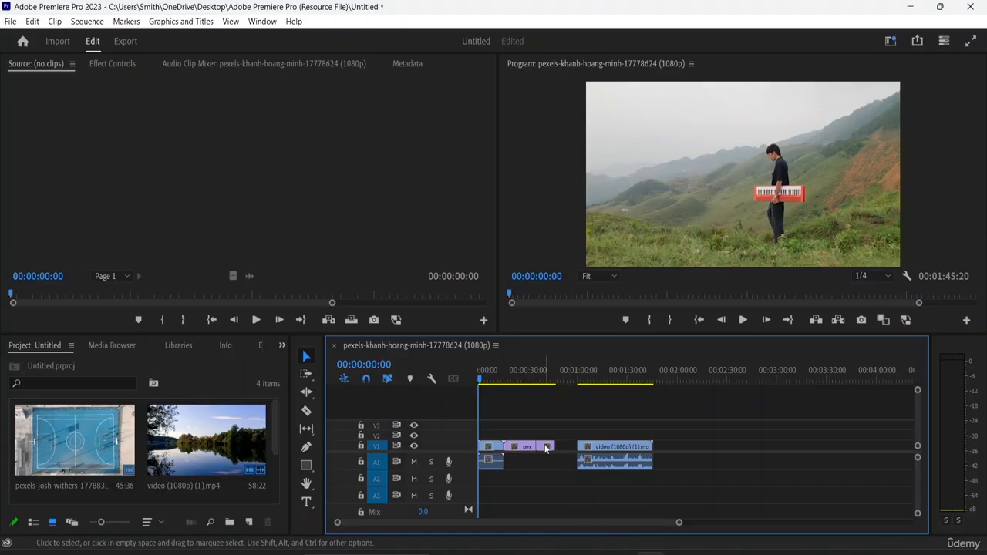
key("Delete")
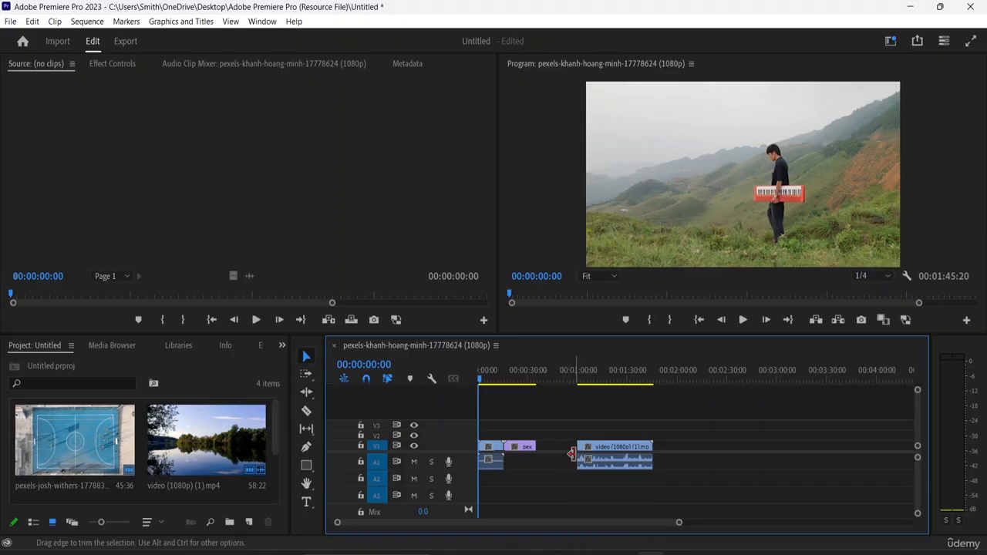
- Extend the basketball court clip's end to about 00:01:00 and place the remaining lake clip directly against it
mouse_move(608, 465)
left_mouse_down()
mouse_move(584, 451)
mouse_move(616, 452)
left_mouse_up()
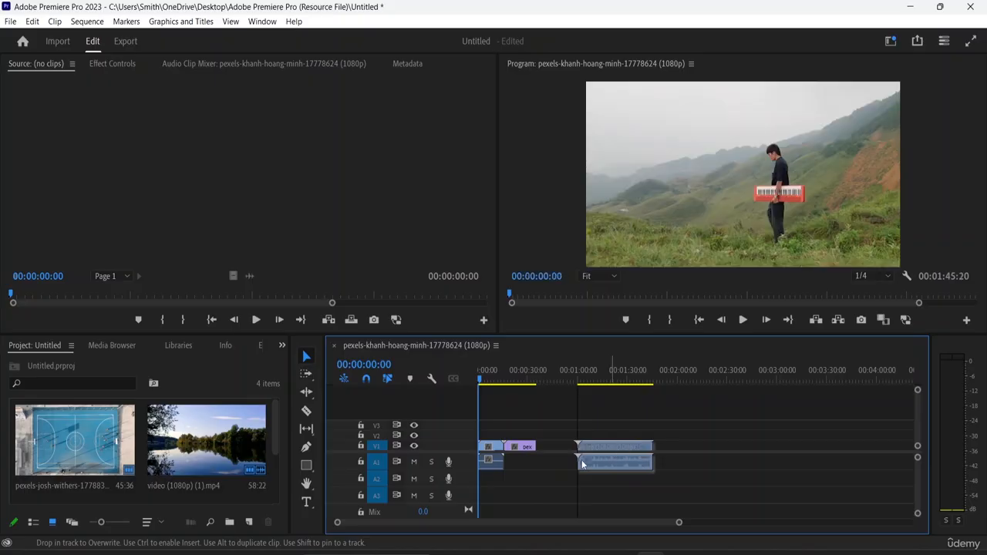
left_click_drag(532, 444, 674, 449)
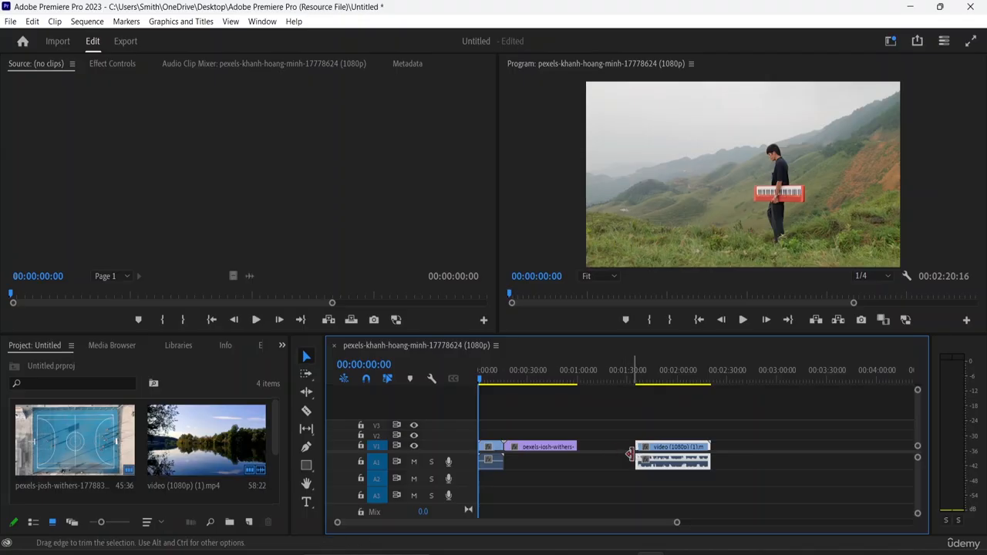
left_click(633, 454)
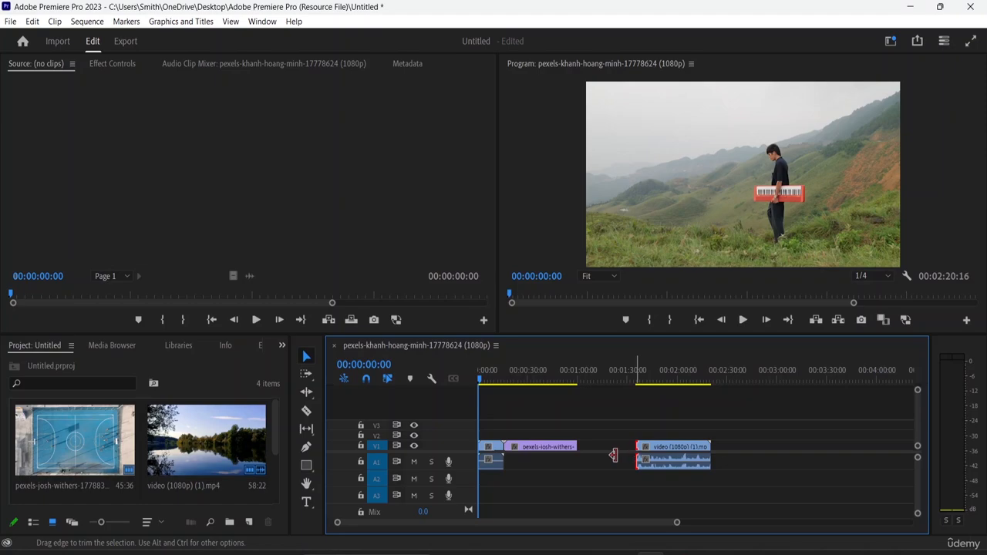
left_click(673, 451)
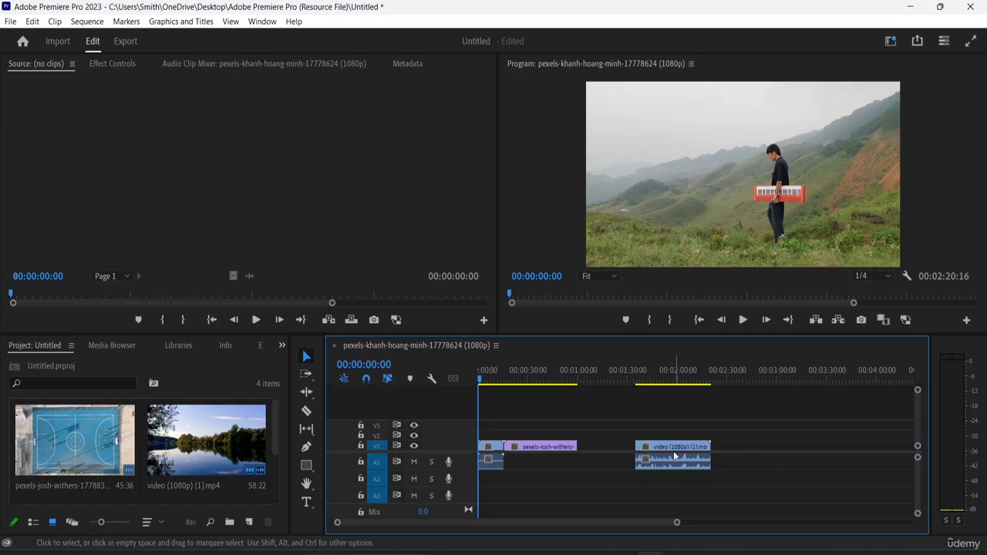
left_click_drag(678, 451, 621, 455)
left_click(760, 447)
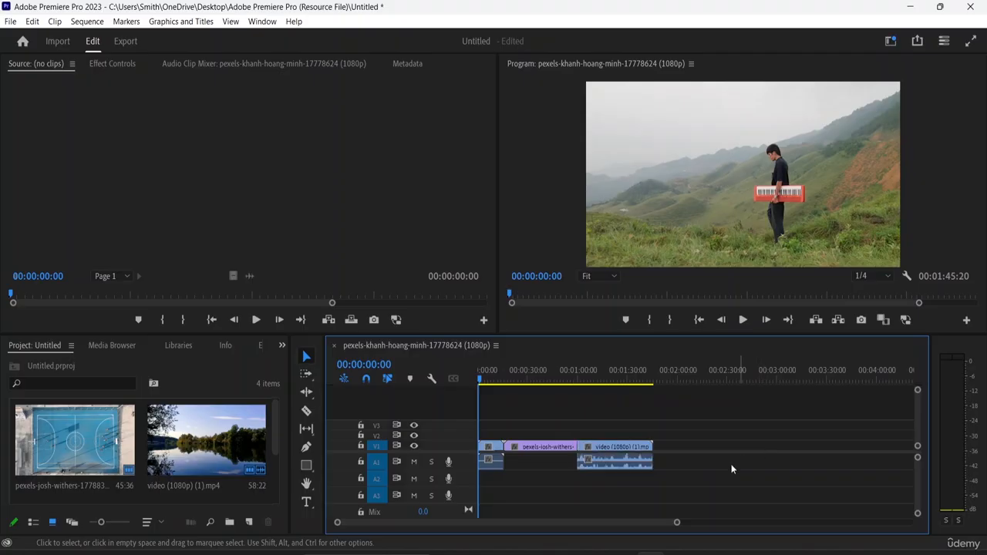